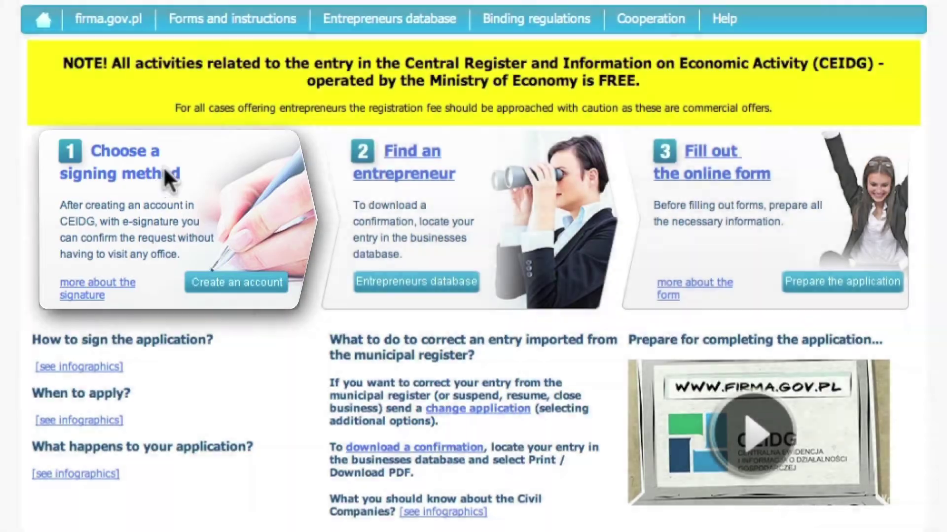
Start the registration by choosing the ePUAP Trusted Profile as the signing method.
click(163, 170)
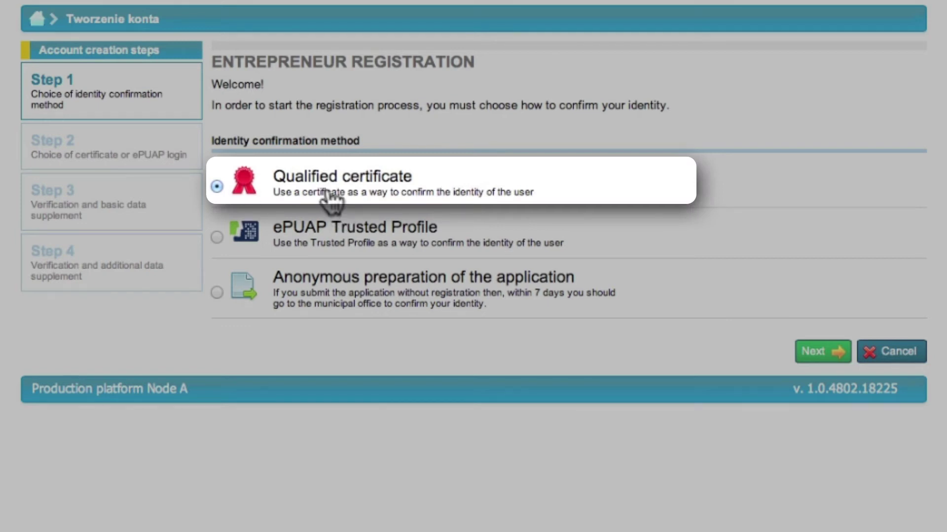
click(335, 247)
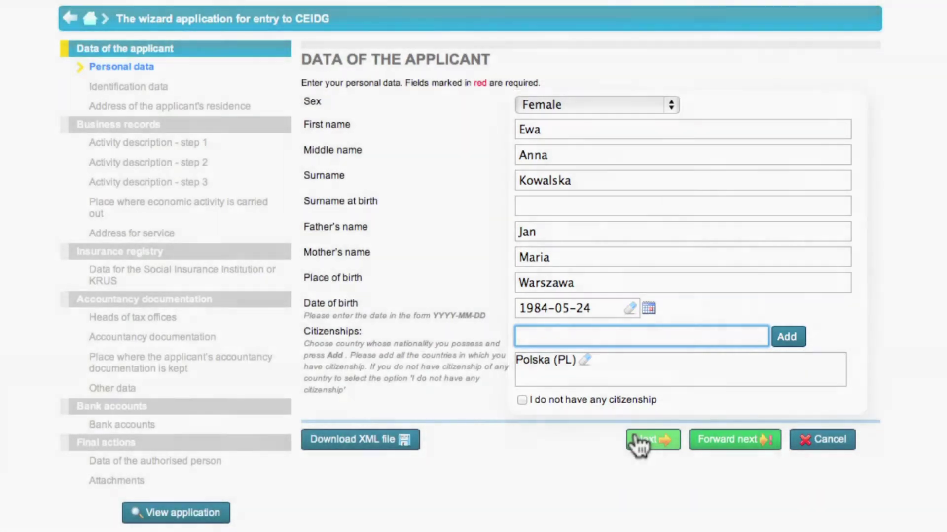
Select Identity card as the document type and enter the card number, PESEL and NIP.
click(639, 442)
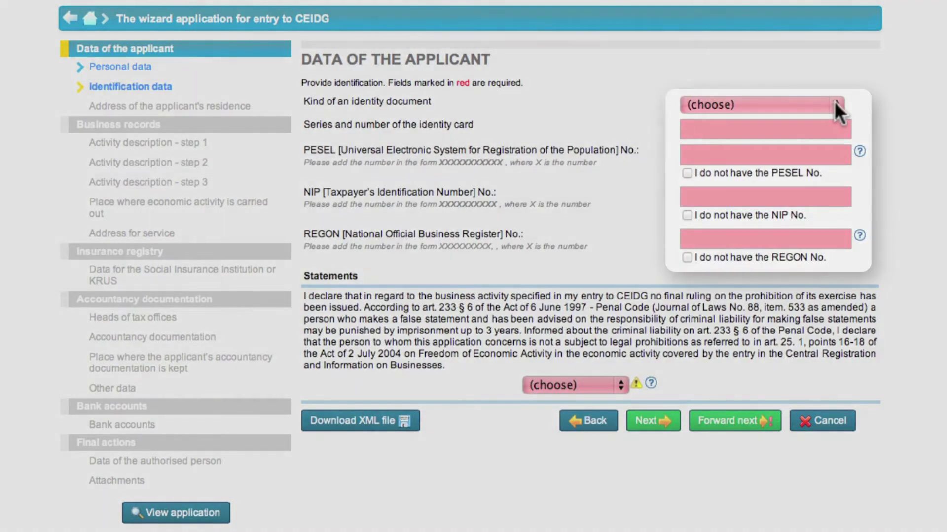
click(834, 101)
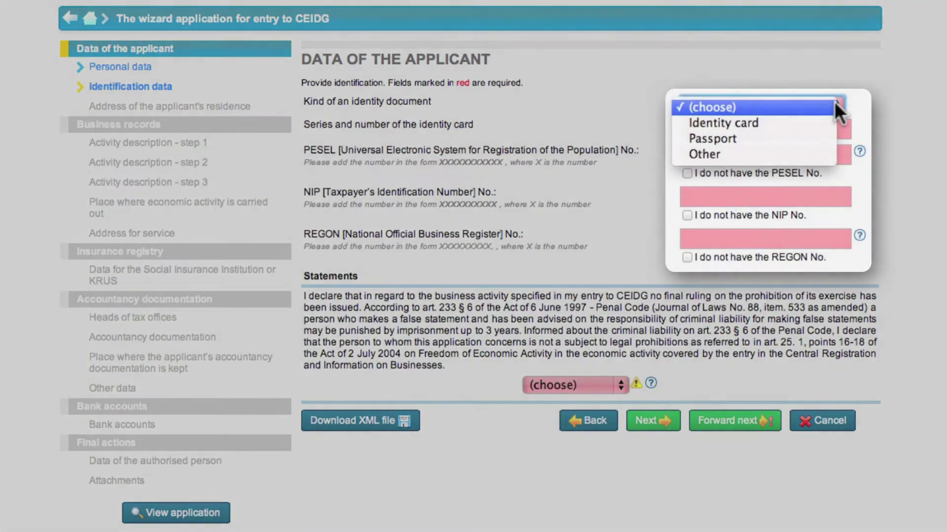
click(813, 124)
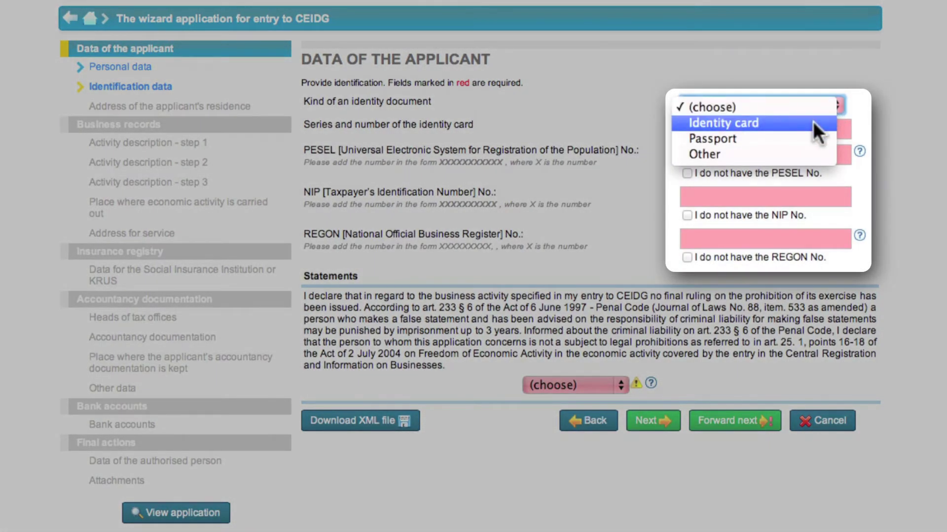
click(782, 124)
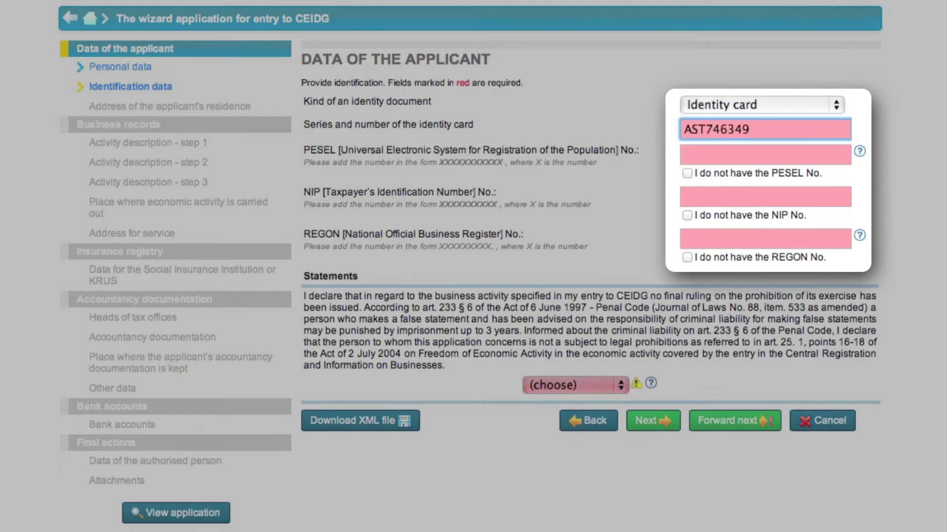
click(759, 153)
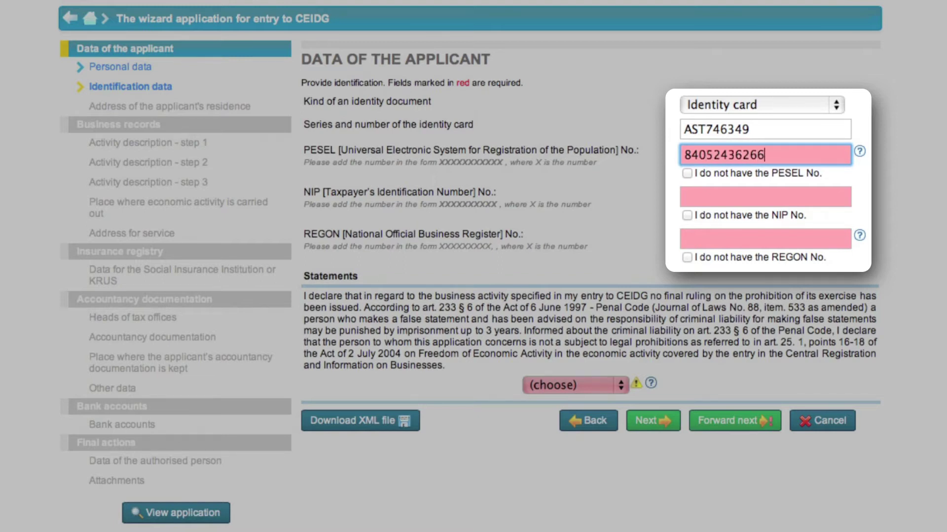
click(759, 197)
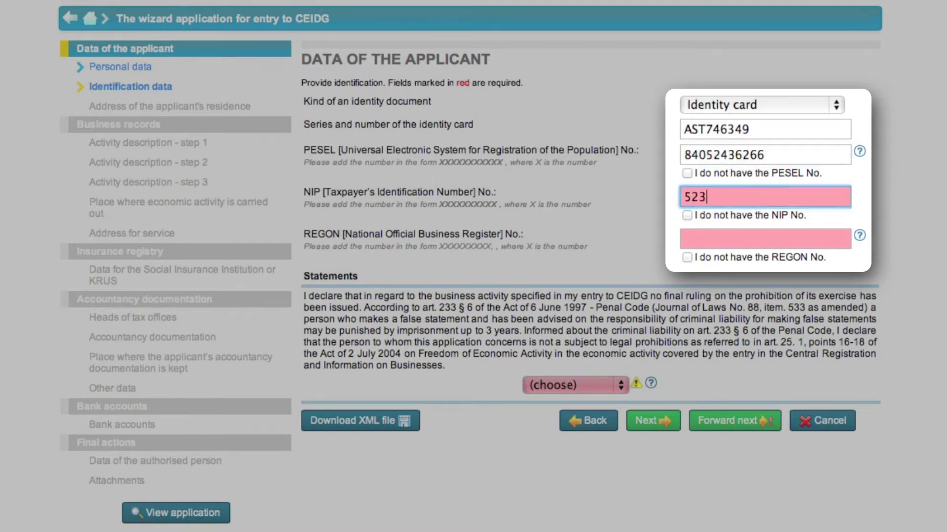
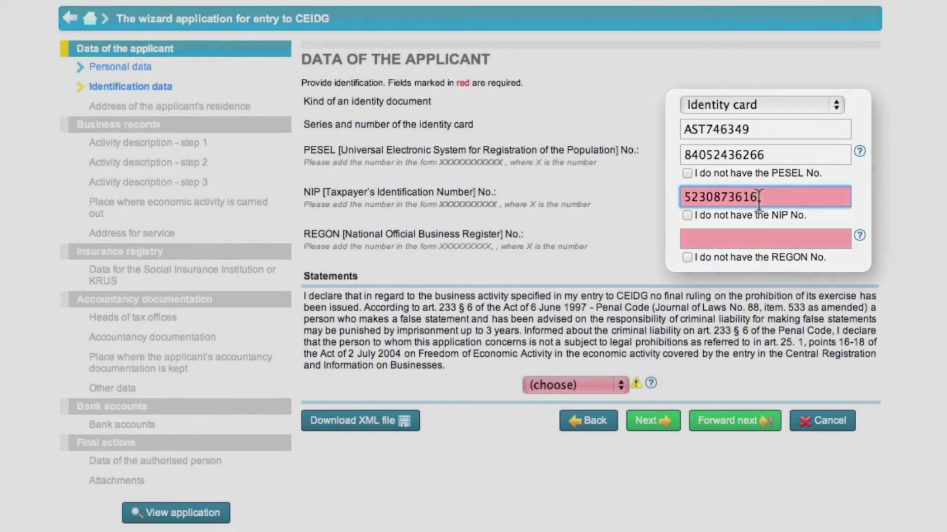
Mark that there is no REGON number and answer 'Yes, I declare' to the liability statement.
click(688, 258)
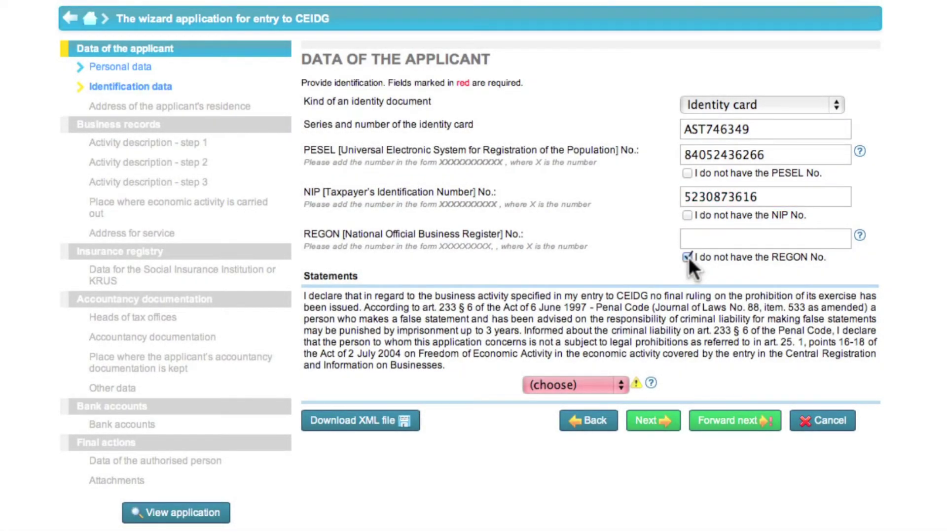
click(620, 384)
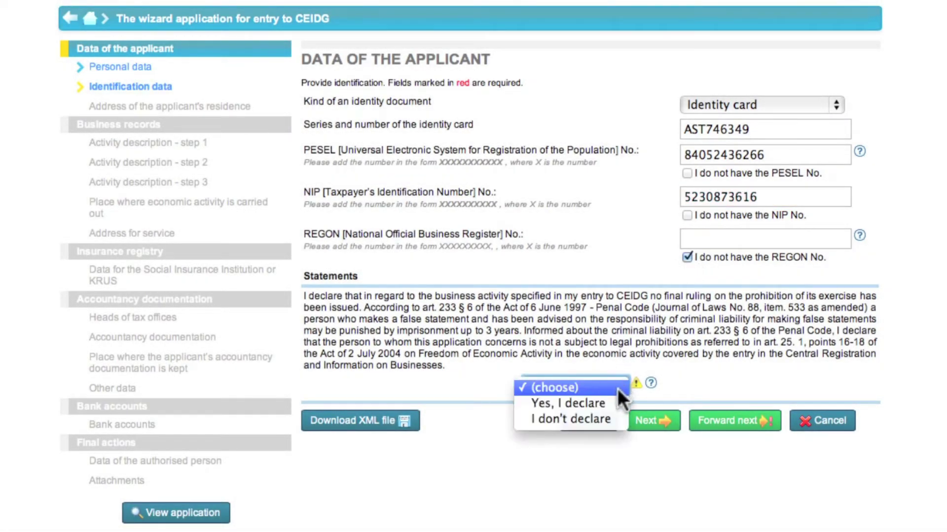
click(613, 404)
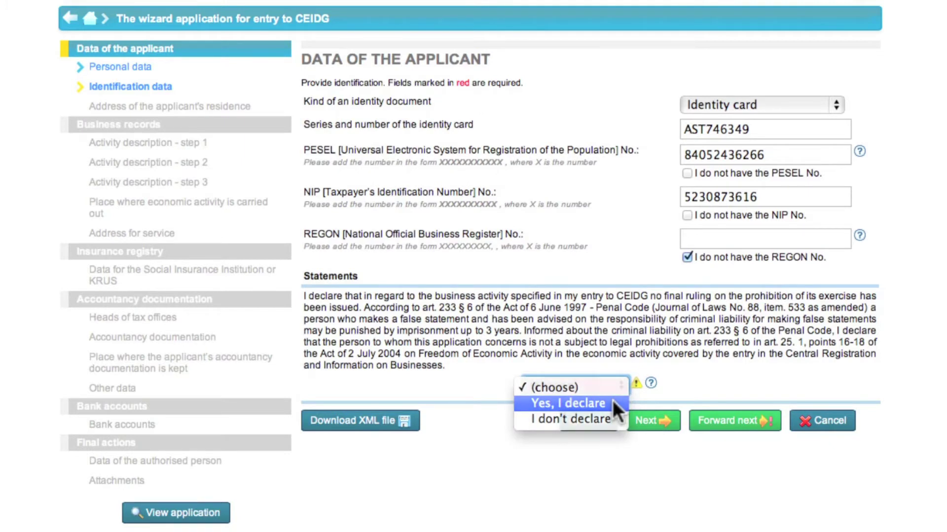
click(651, 423)
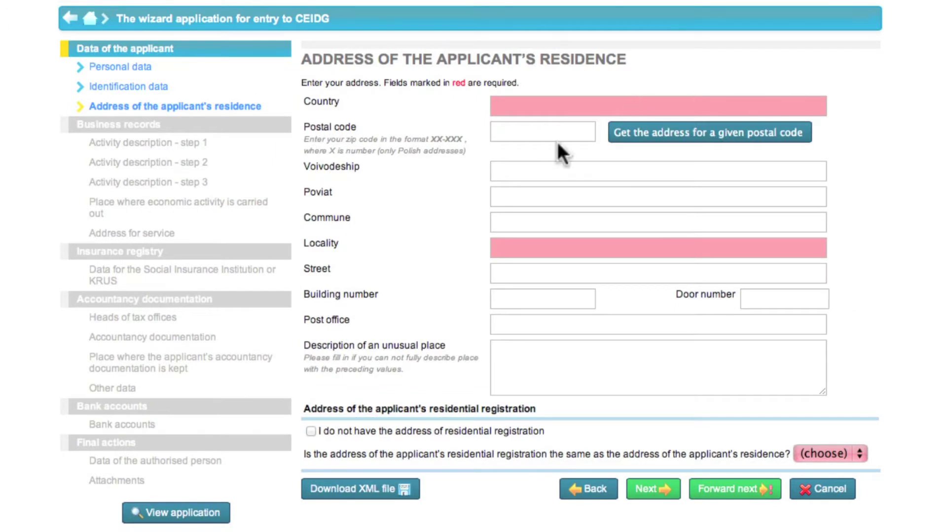
Fill in the residence address from the postal code, with street, building and door numbers.
click(558, 132)
text(01-361)
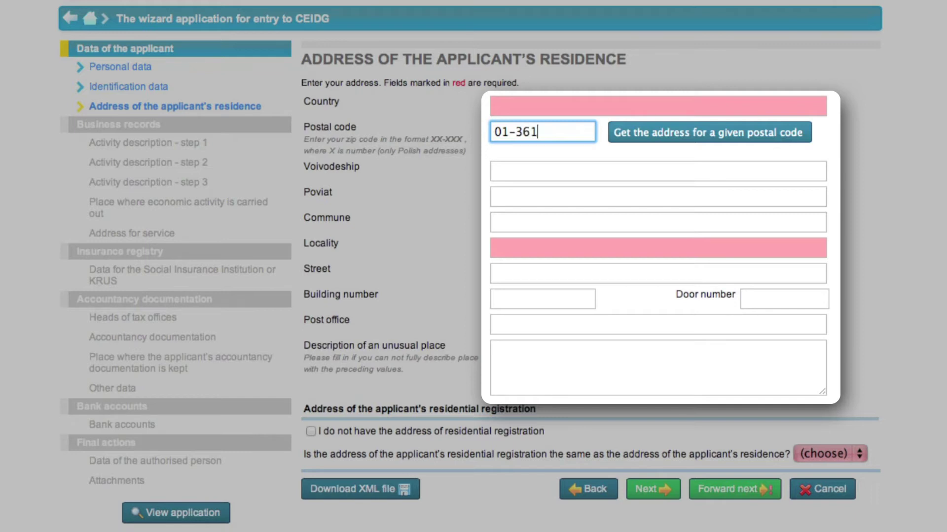
click(646, 134)
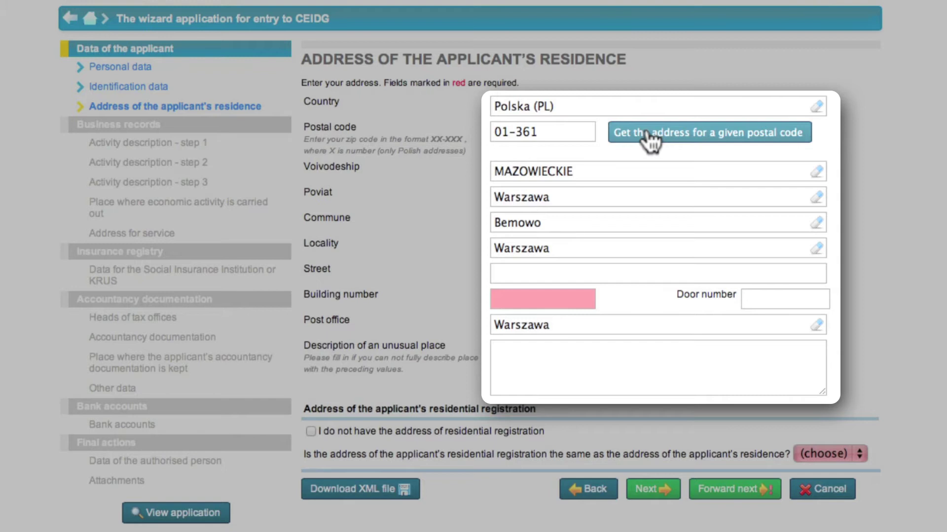
click(562, 269)
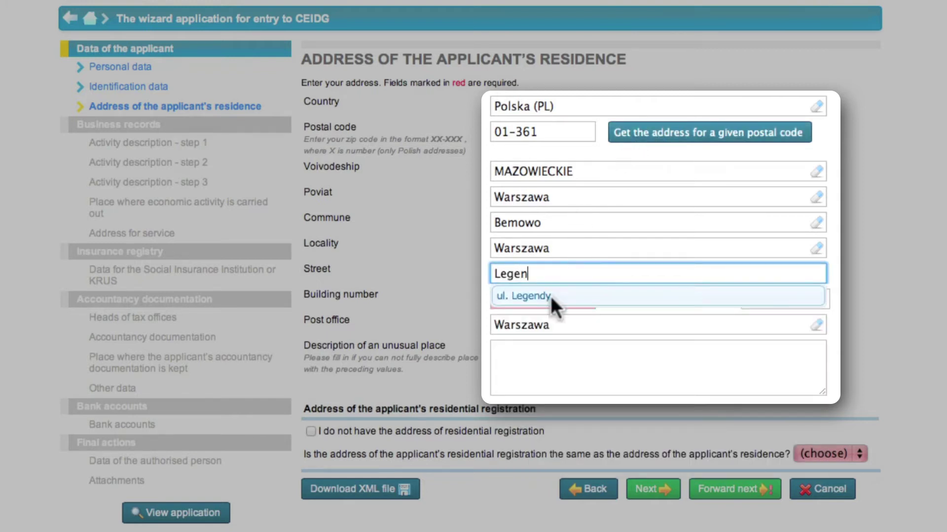
click(550, 296)
click(552, 300)
click(759, 298)
text(15)
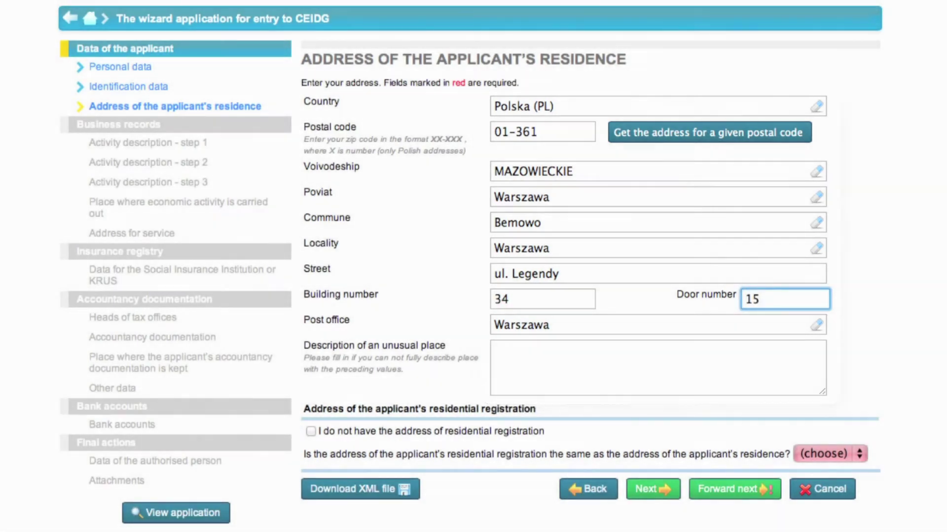
Answer Yes that the registration address matches the residence address, then continue to activity description.
click(828, 454)
click(818, 468)
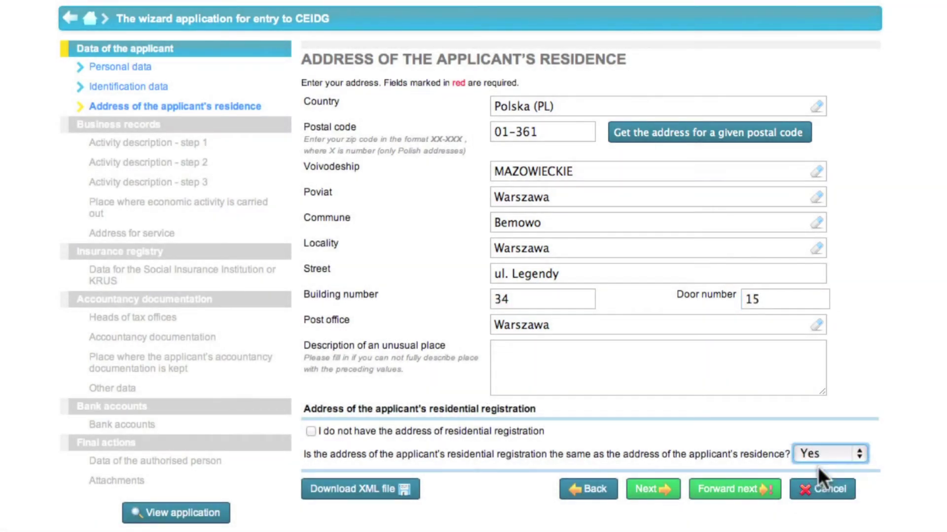
click(667, 493)
click(751, 146)
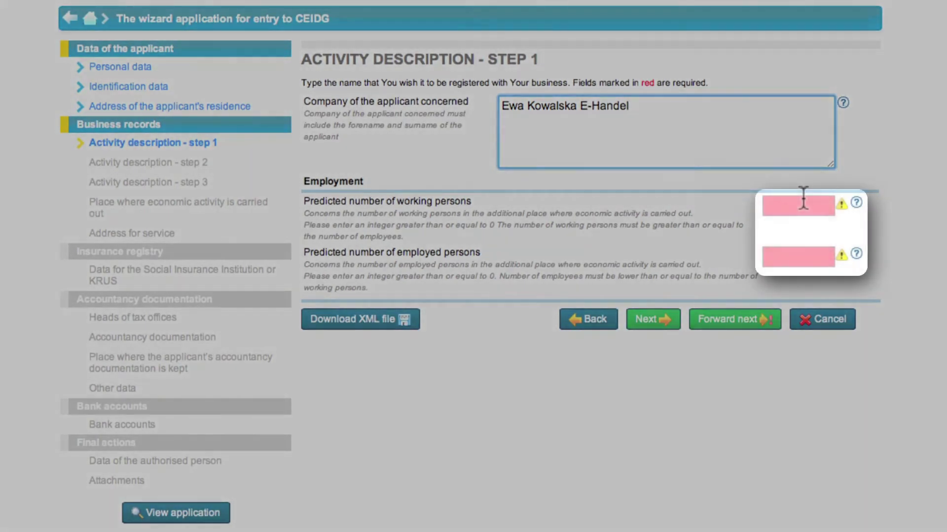
Enter 1 predicted working person and 0 employed persons, then continue to step 2.
click(802, 202)
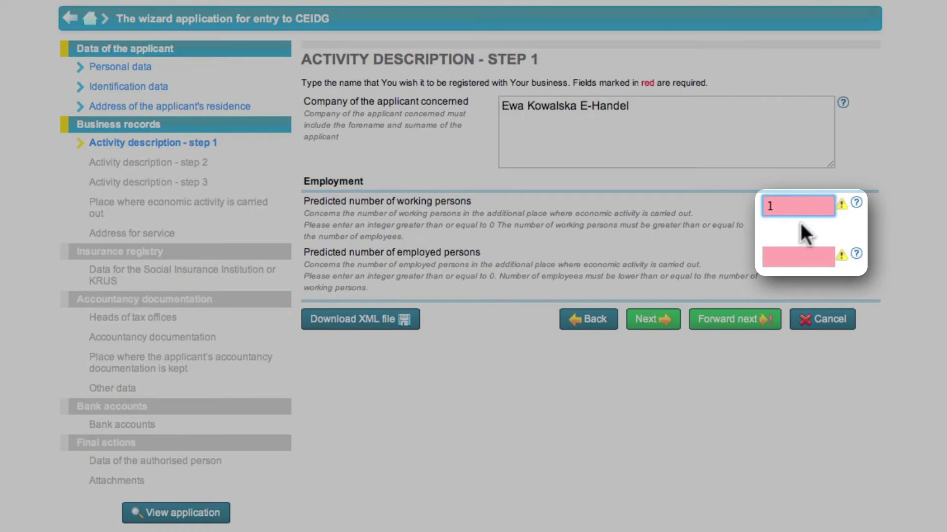
click(797, 254)
text(0)
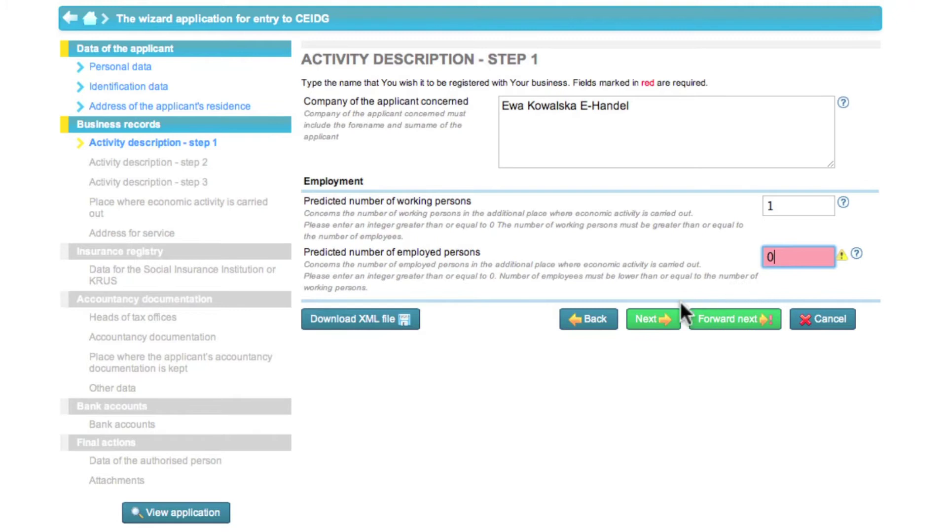
click(676, 320)
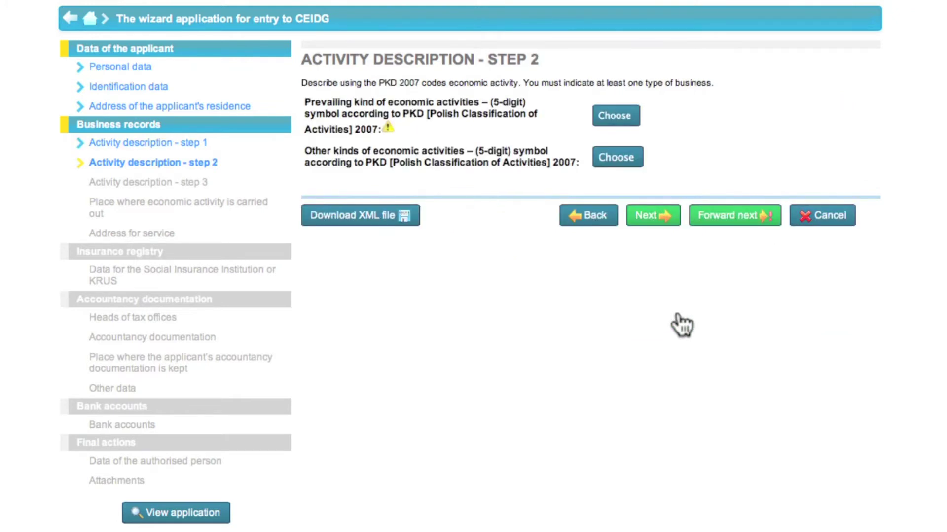
Search activities for 'internet' and set 47.91.Z retail sale via Internet as prevailing.
click(643, 119)
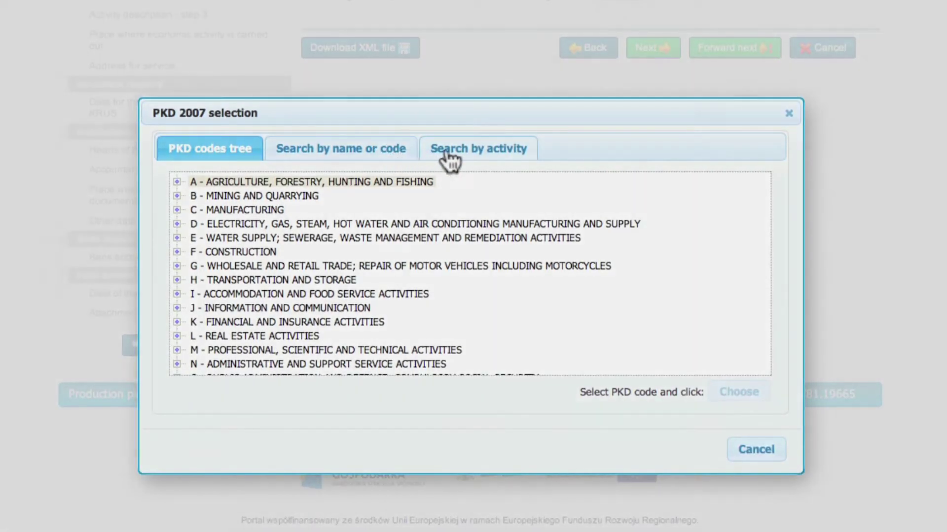
click(448, 158)
click(454, 197)
text(internet)
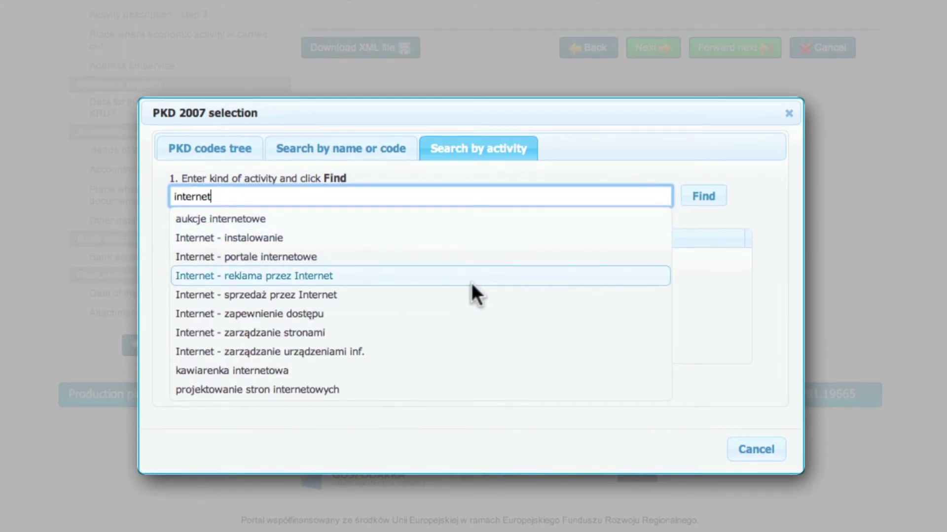
click(453, 287)
click(710, 198)
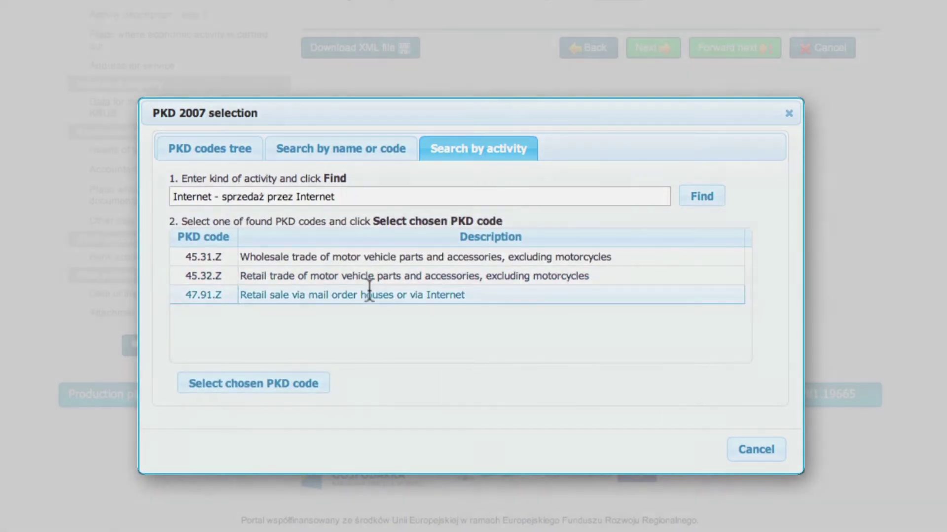
click(365, 295)
click(285, 389)
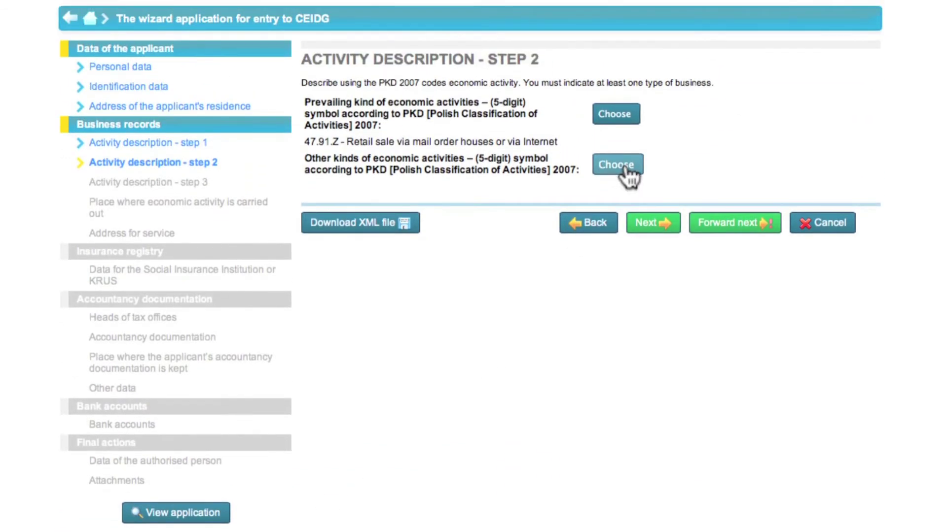
Add 32.12.Z jewellery and 32.13.Z imitation jewellery manufacture as other activities.
click(625, 169)
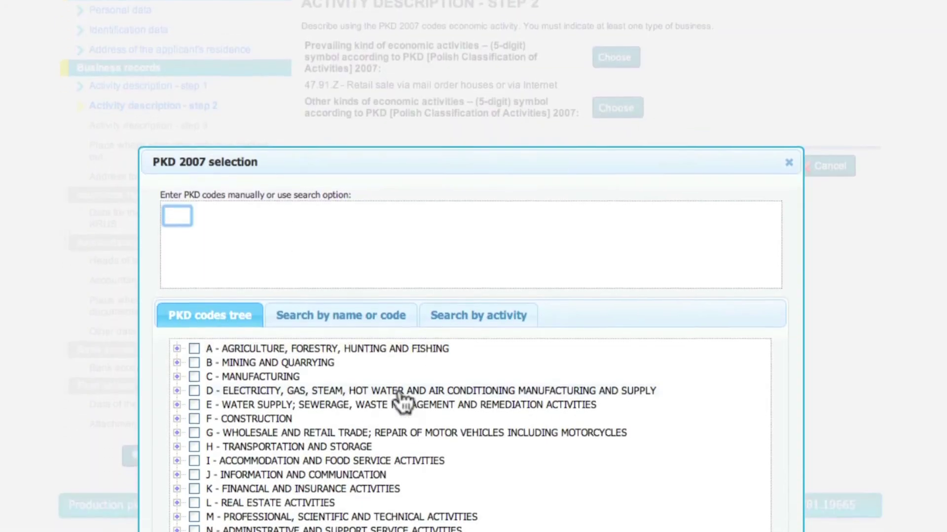
click(177, 315)
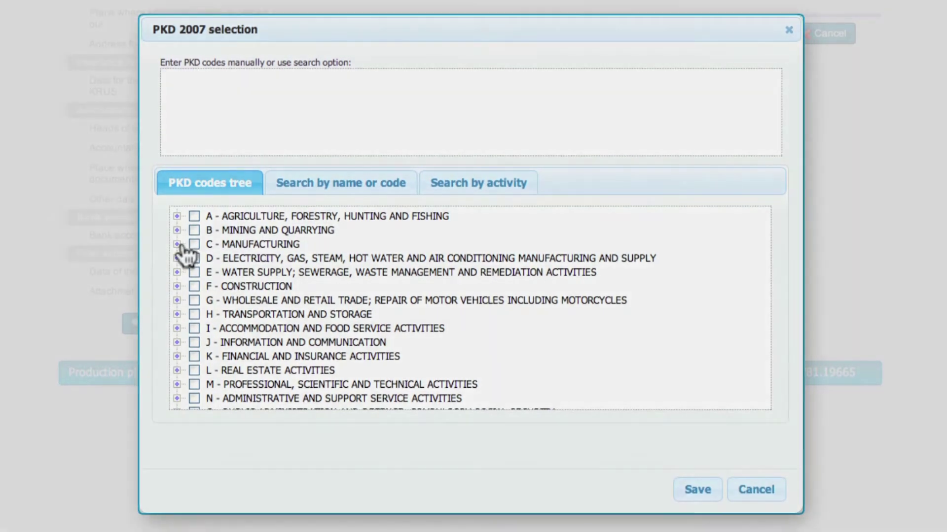
scroll(197, 295, down, 6)
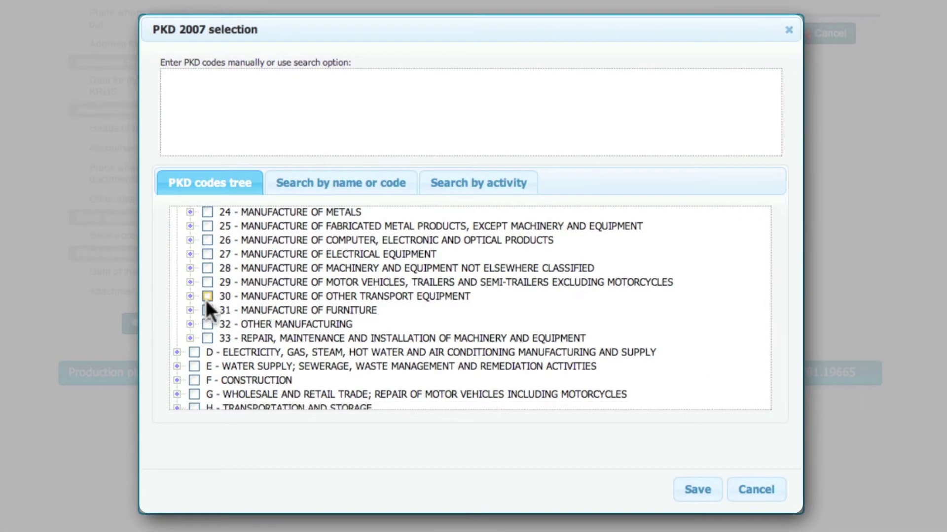
click(190, 324)
click(203, 339)
click(234, 366)
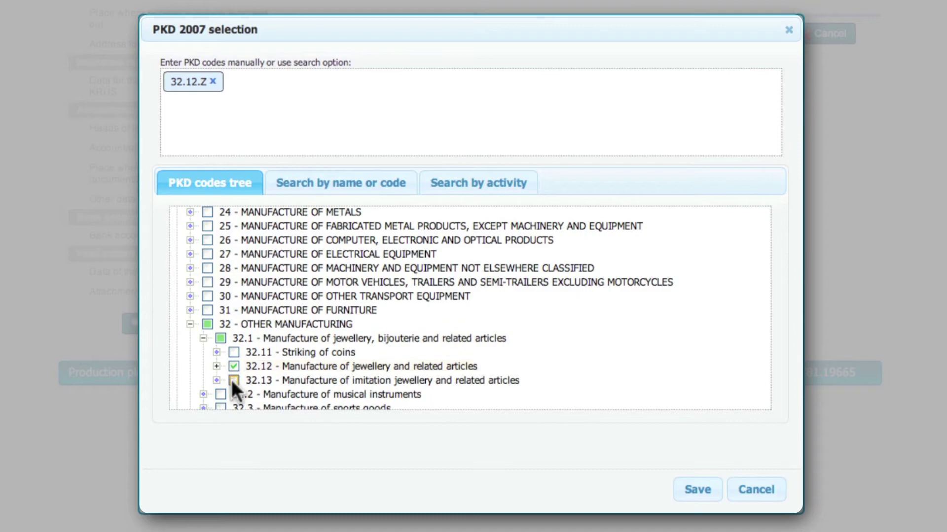
click(234, 380)
click(697, 489)
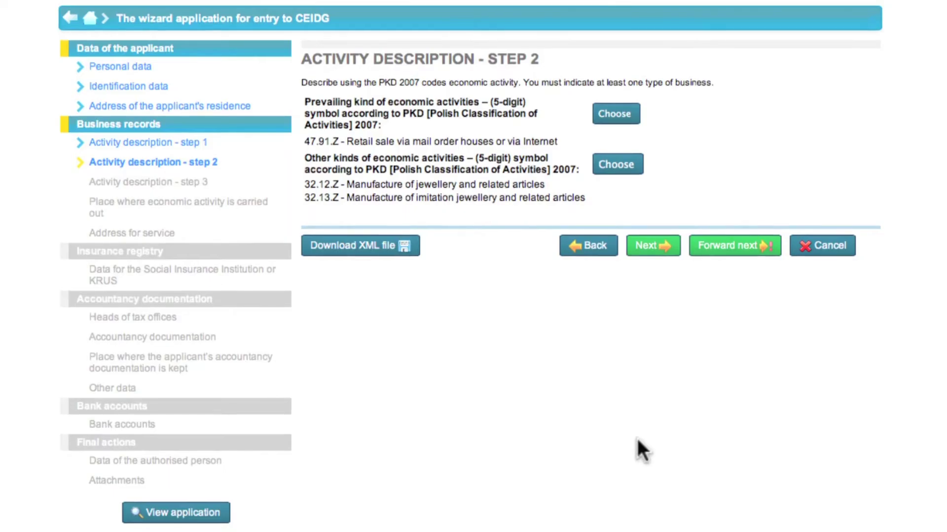
click(638, 250)
Enter the abbreviated company name, start date 2013-03-01, telephone number and e-mail address.
click(830, 122)
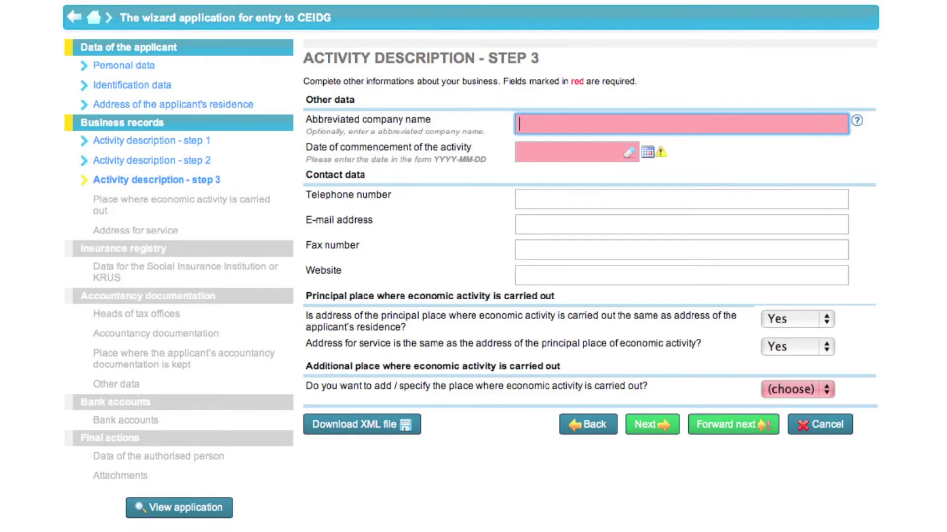
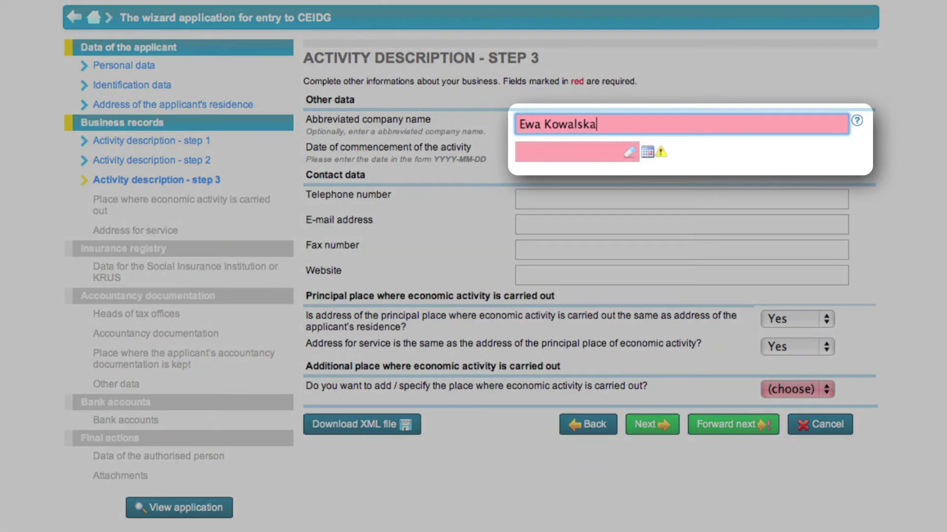
click(611, 152)
text(2013-03-01)
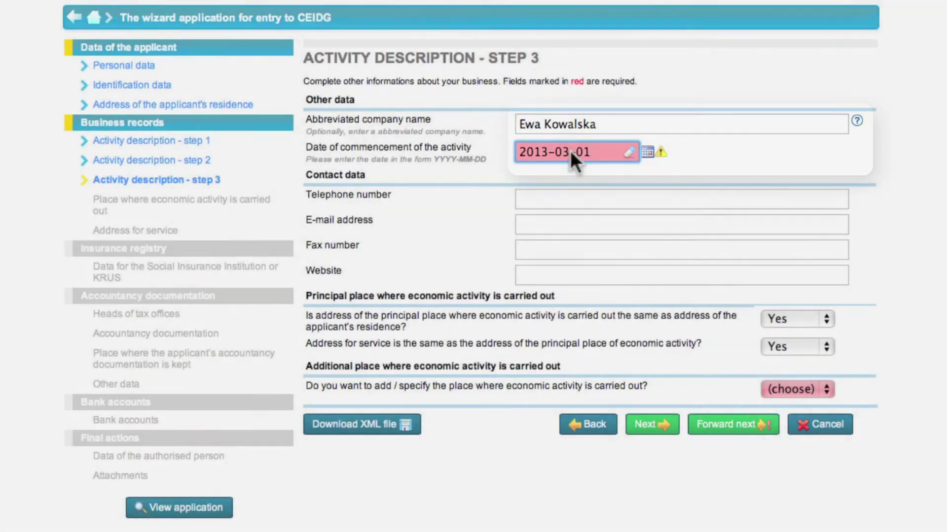
click(559, 198)
text(123456789)
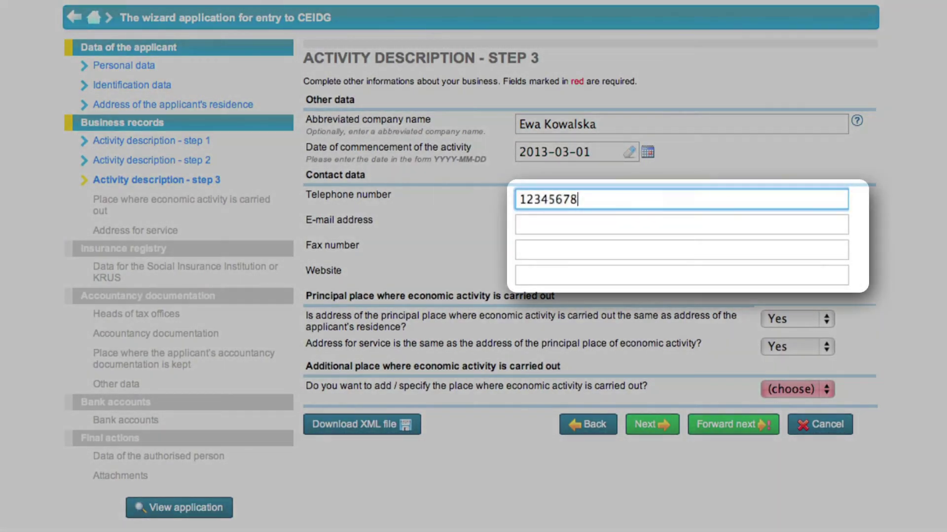
click(607, 221)
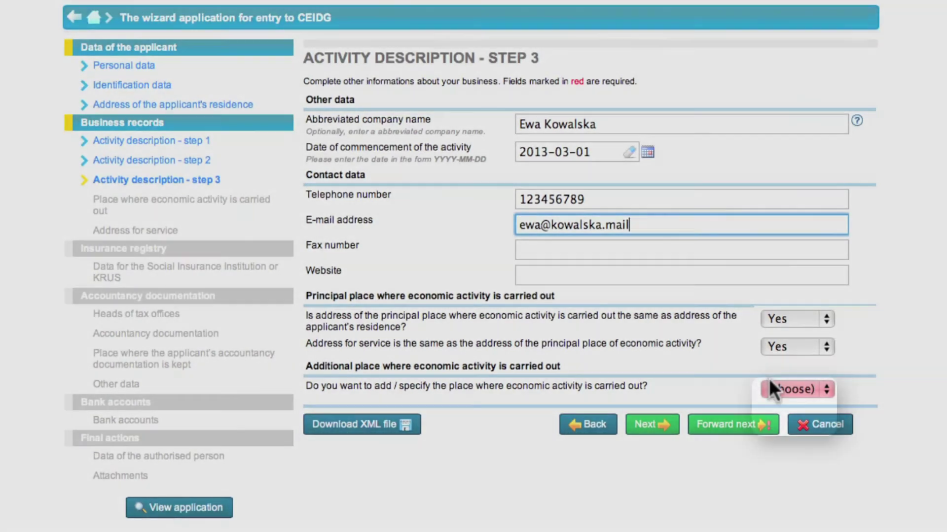
Answer No to an additional place of business and continue to the insurance registry.
click(770, 388)
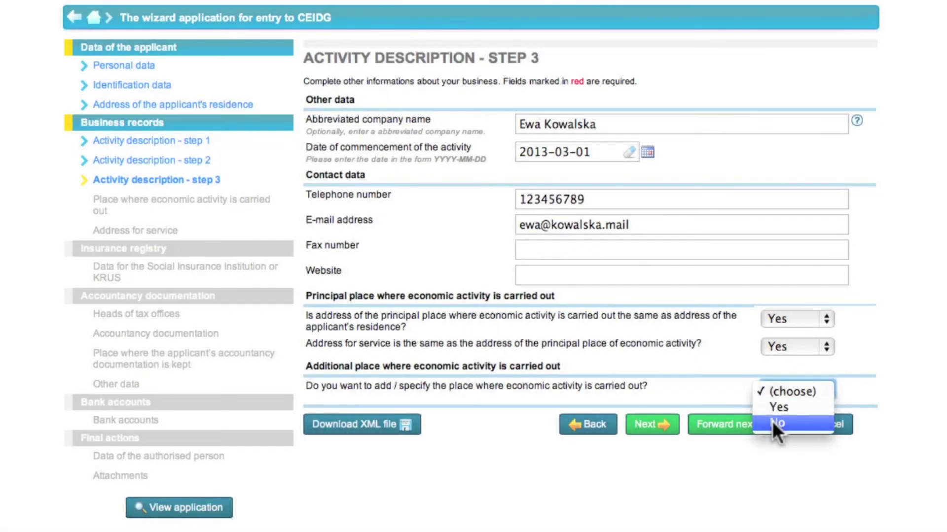
click(772, 422)
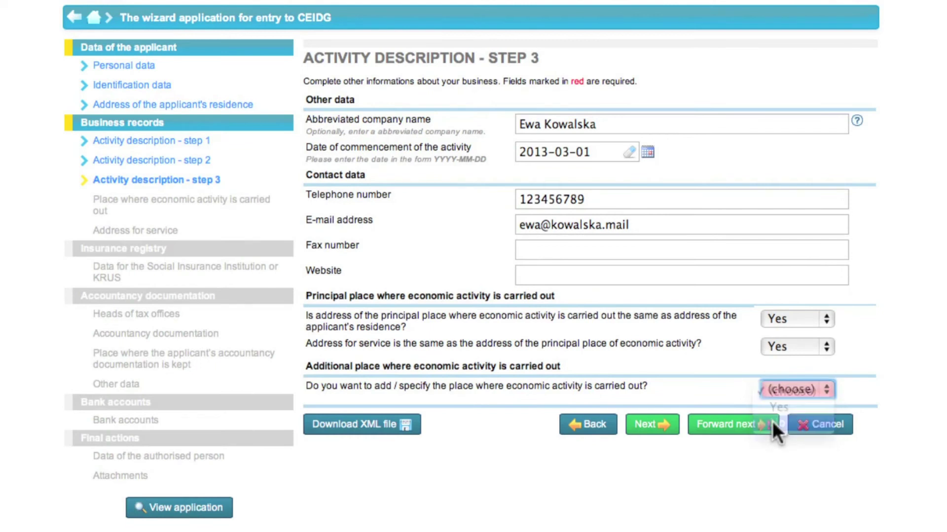
click(640, 427)
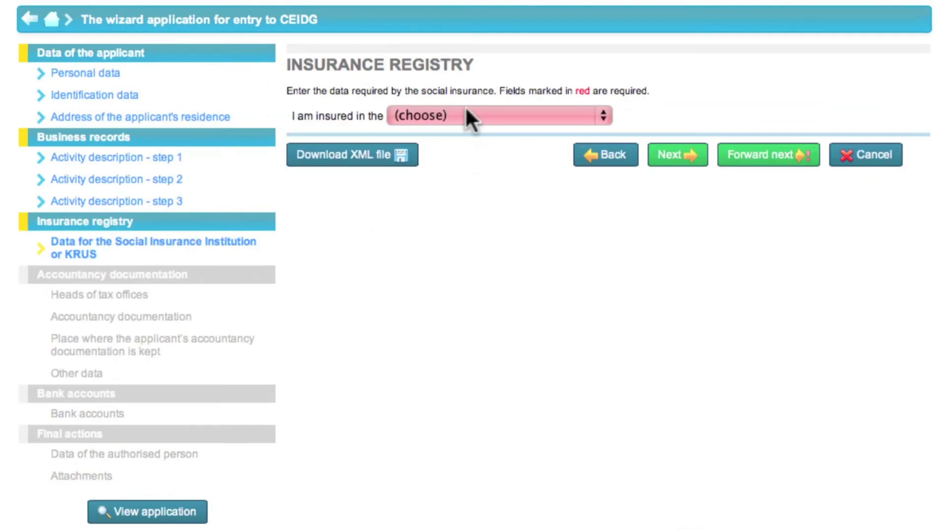
Choose The Social Insurance Institution as insurer with a 2013-03-01 obligation date.
click(466, 111)
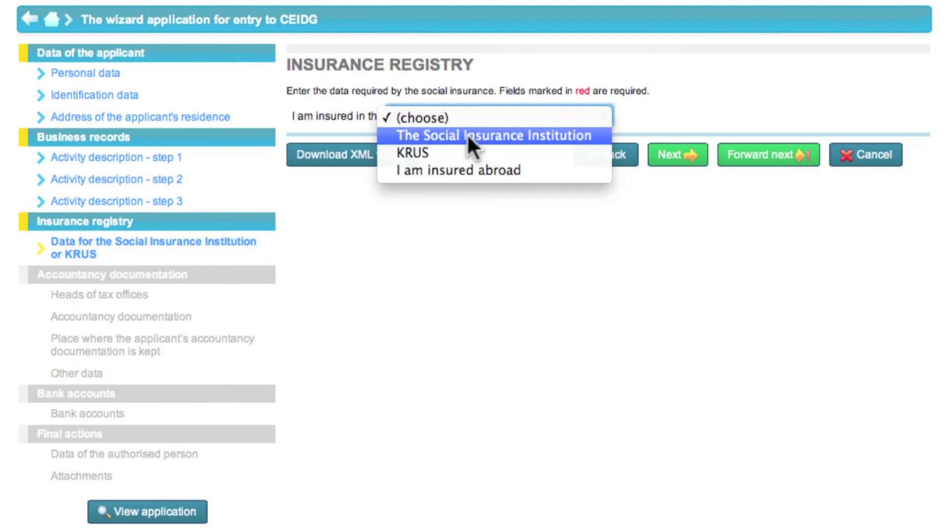
click(467, 134)
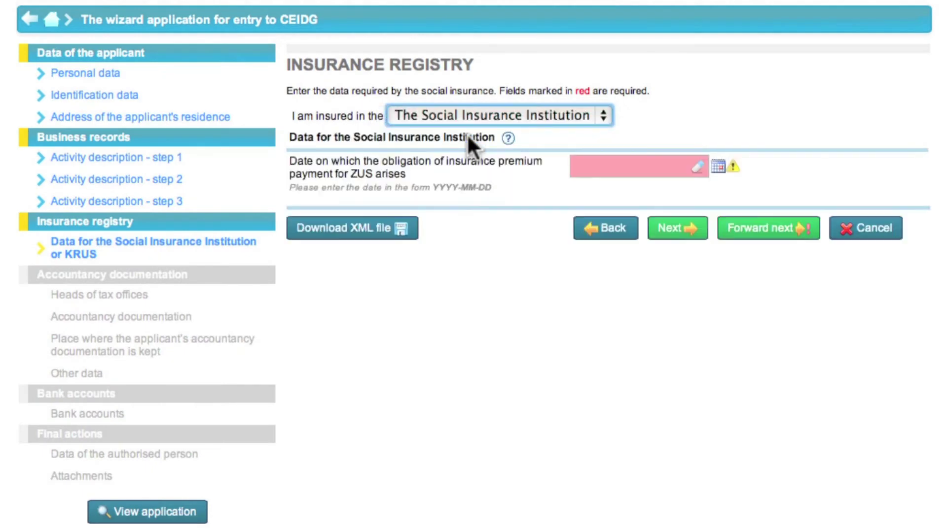
click(601, 166)
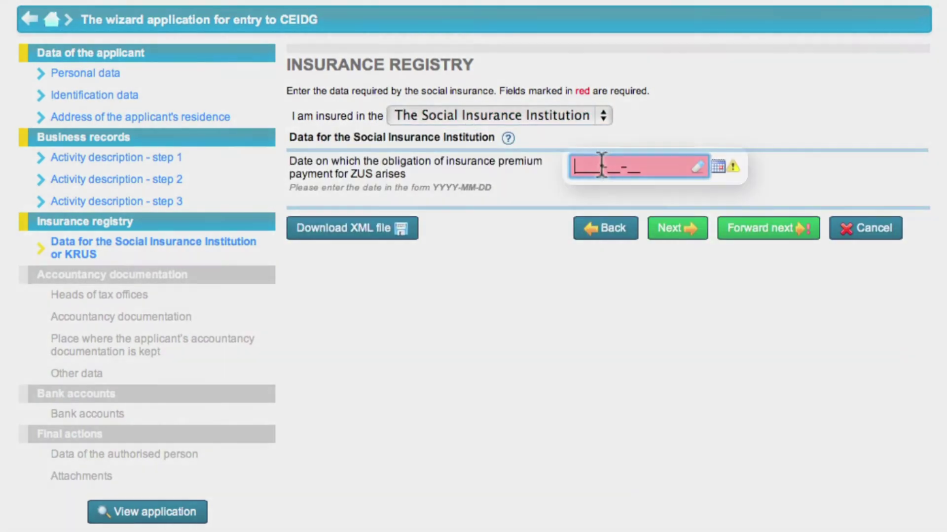
text(2013-03-01)
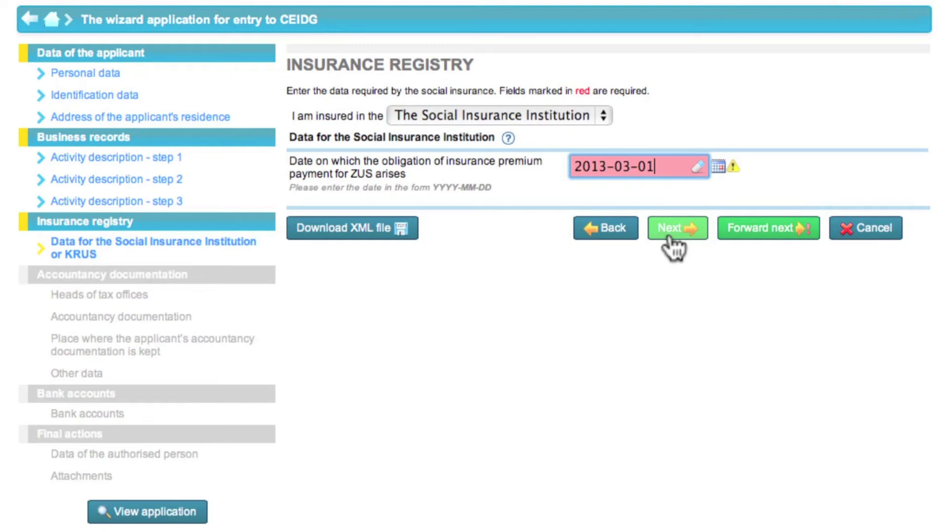
click(670, 239)
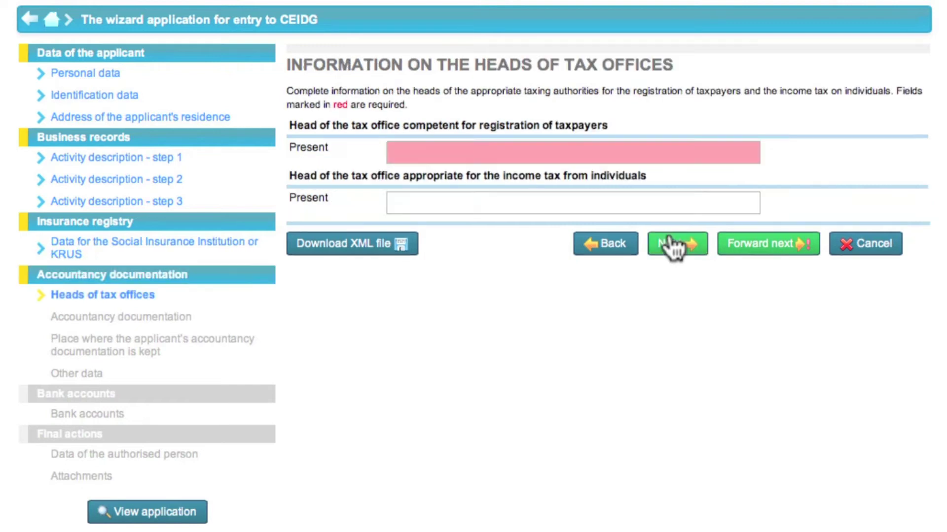
Set both registration and income tax office heads to Naczelnik Urzędu Skarbowego Warszawa-Bemowo.
click(610, 154)
text(Wa)
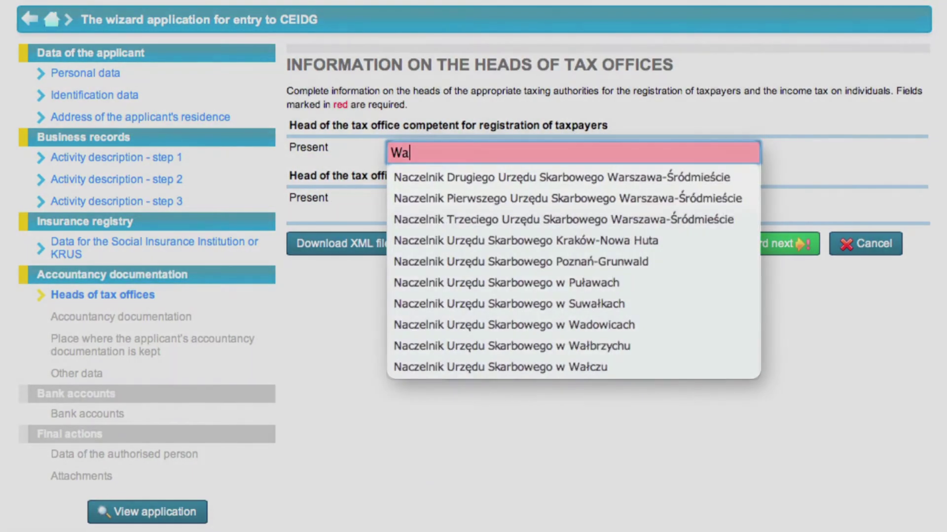
text(rszawa)
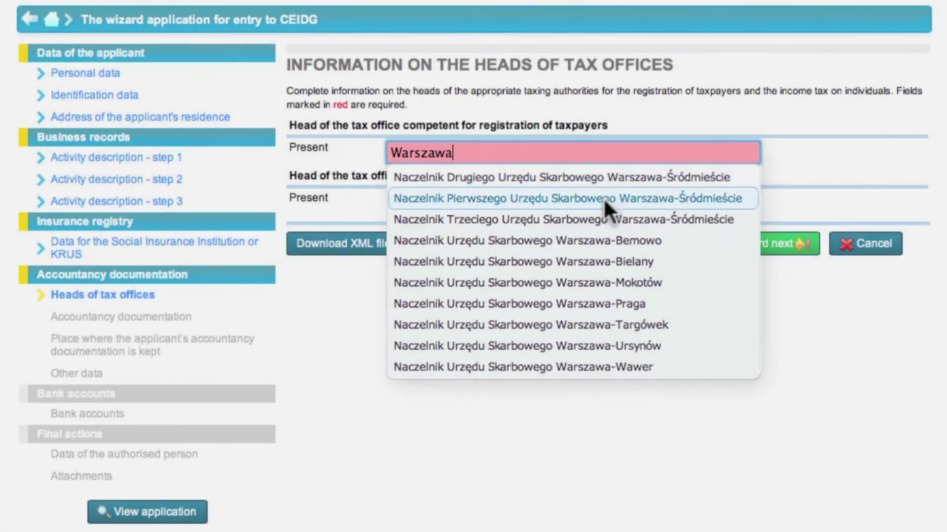
click(594, 240)
click(564, 202)
text(Warsza)
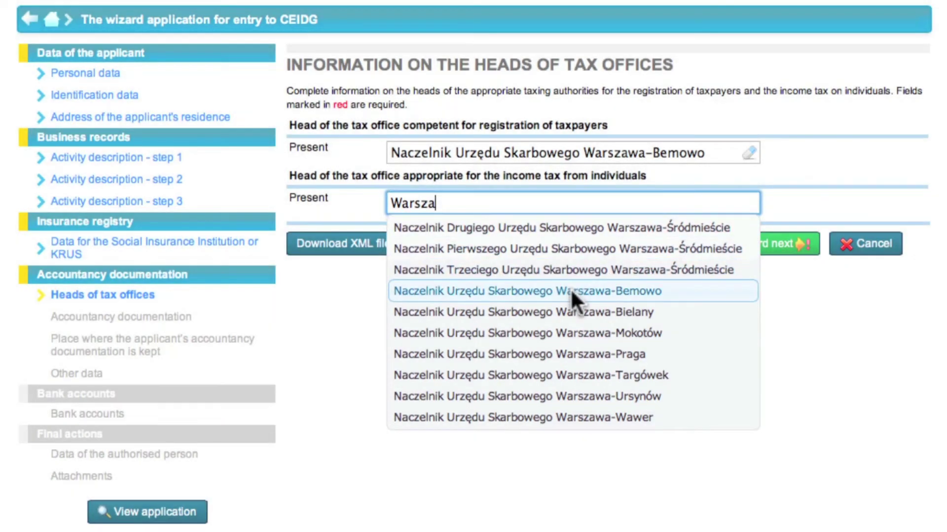
click(570, 291)
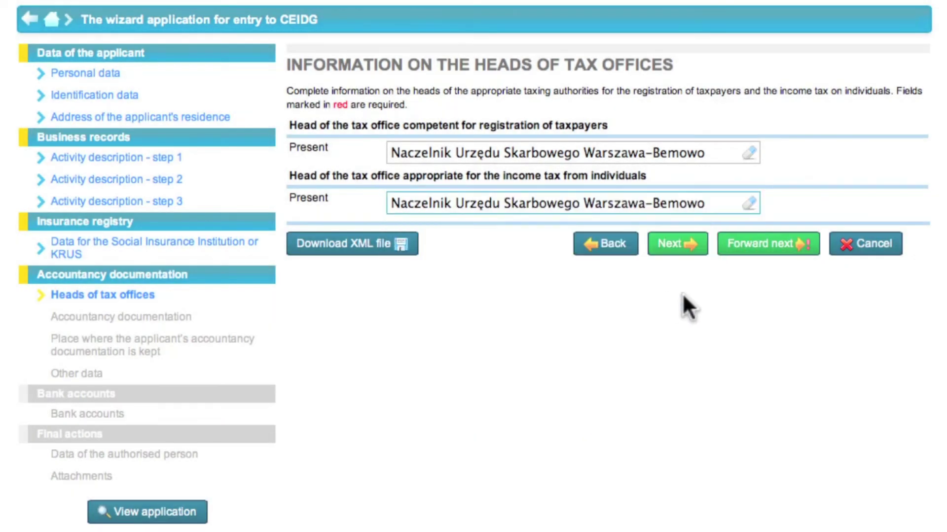
click(698, 248)
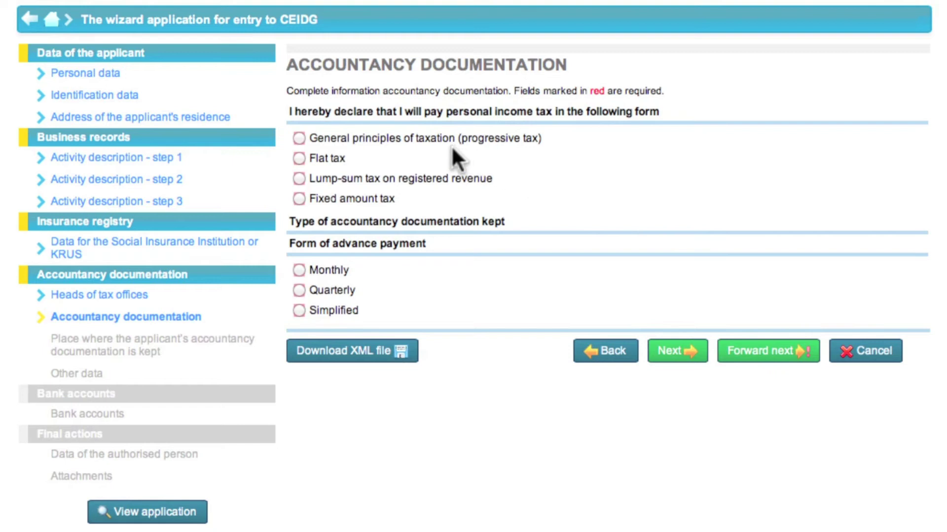
Go through the income tax forms: general principles, flat tax, lump-sum and fixed amount.
click(299, 138)
click(299, 158)
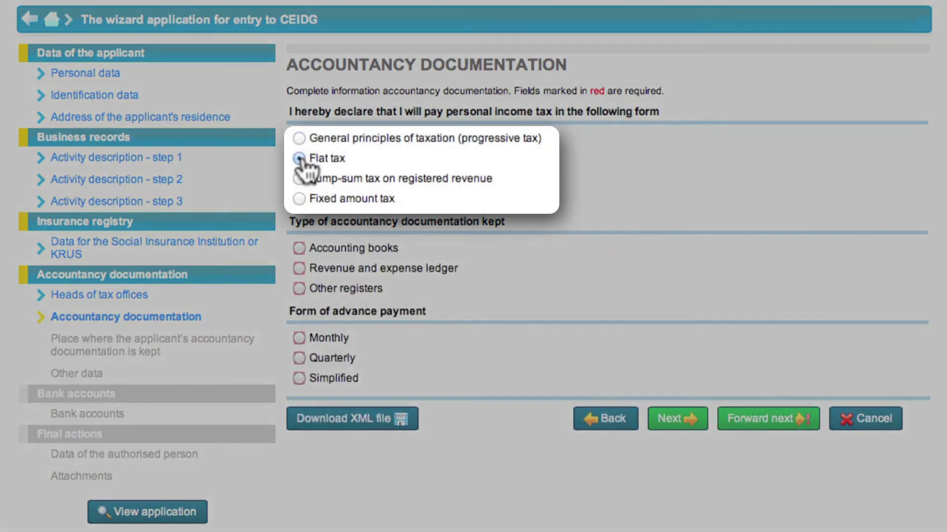
click(299, 178)
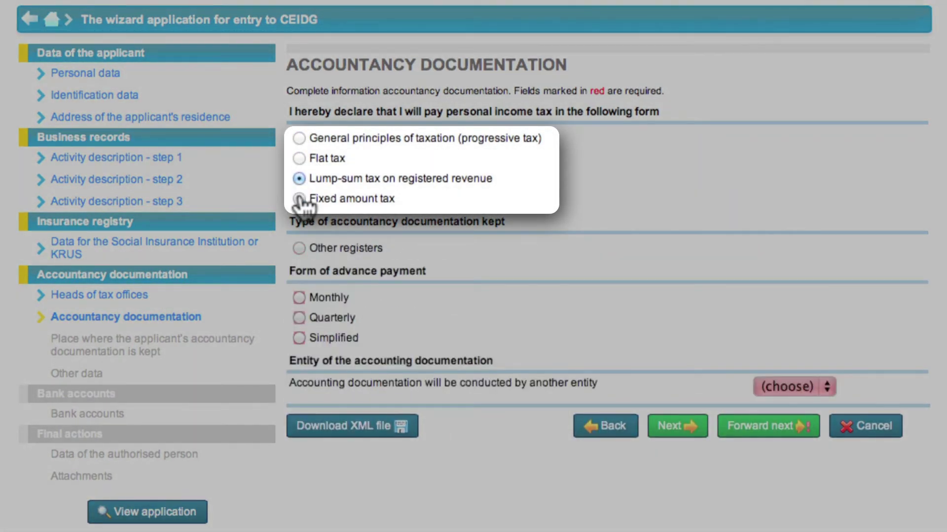
click(299, 198)
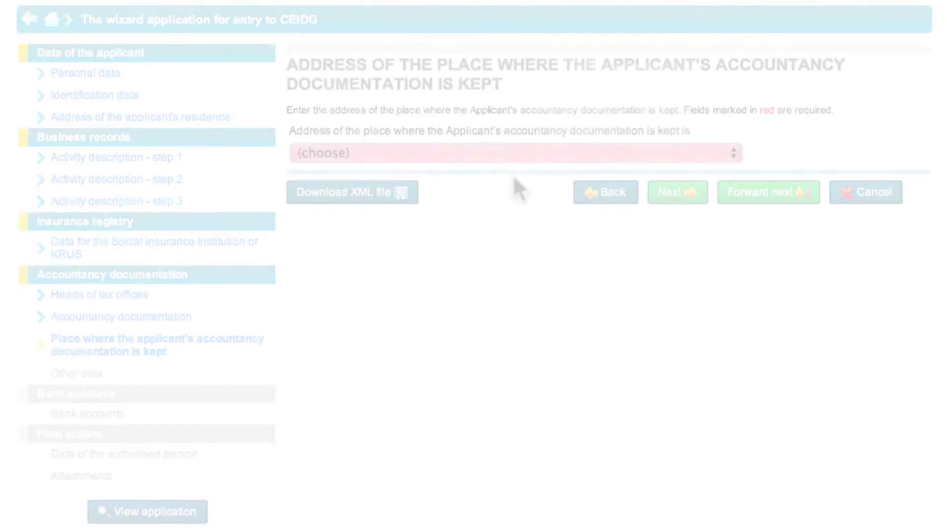
Set the documentation location to 'Address of the applicant's residence' and continue.
click(488, 154)
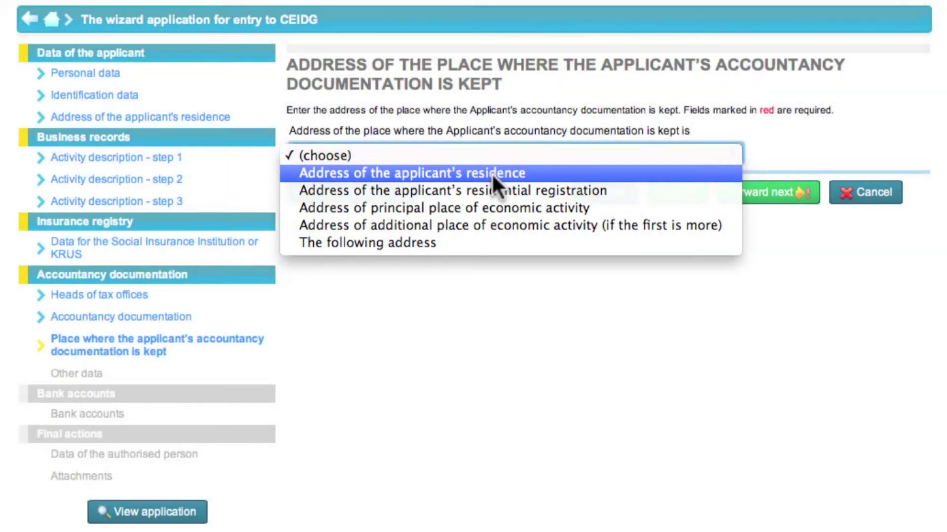
click(492, 173)
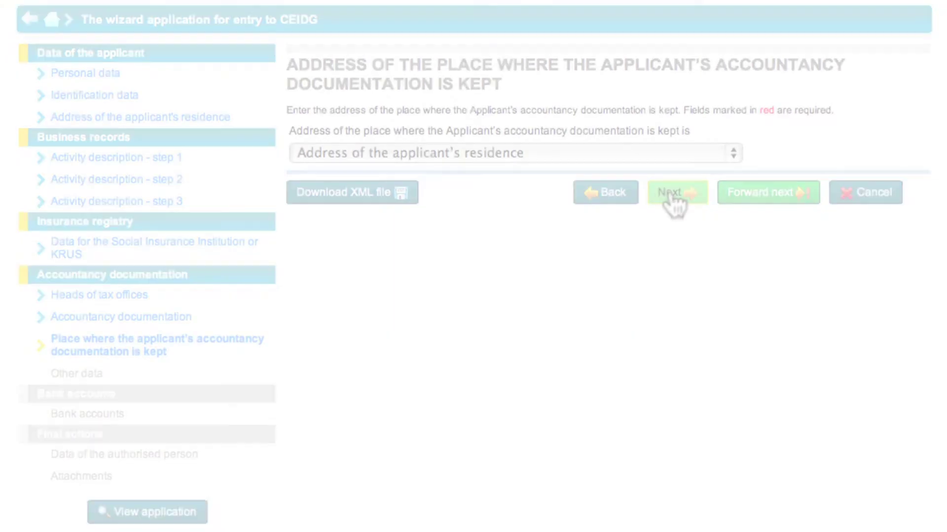
click(665, 194)
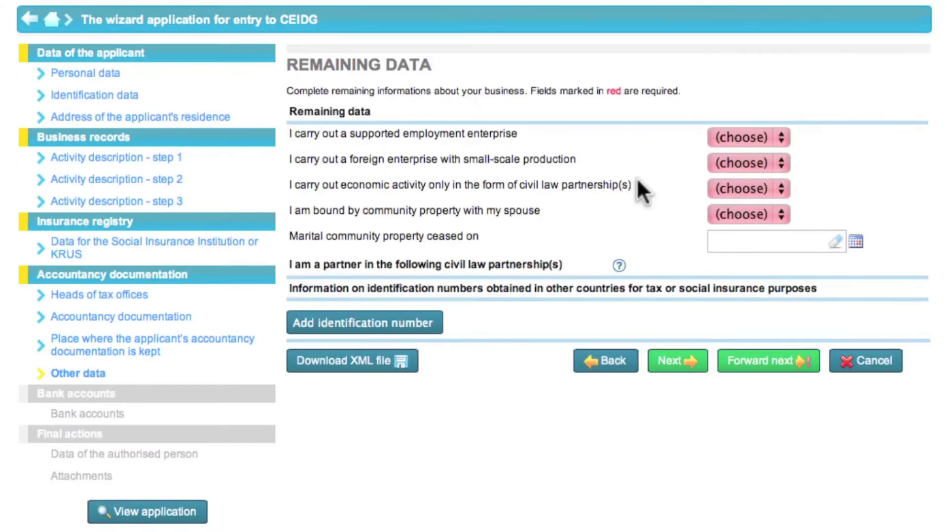
Answer No to supported employment, foreign small-scale production, civil law partnership and spousal community property.
click(740, 137)
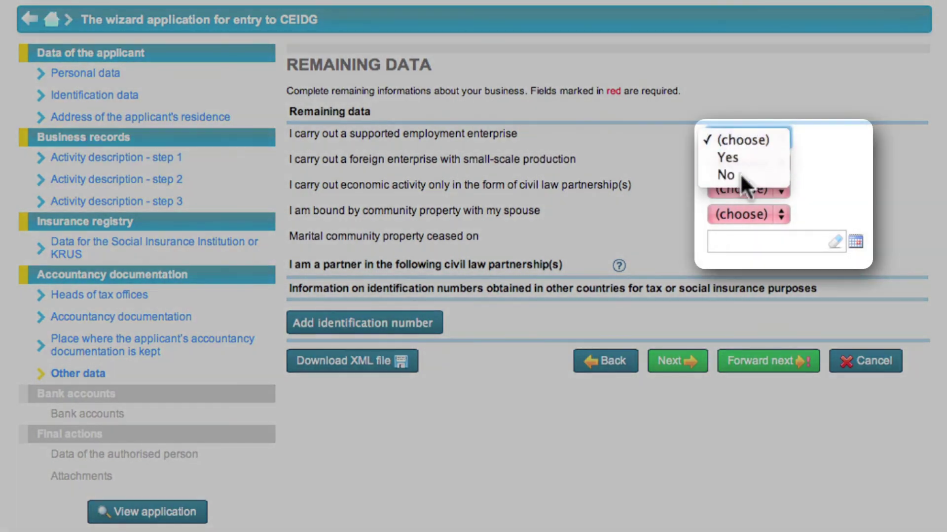
click(739, 174)
click(744, 161)
click(732, 192)
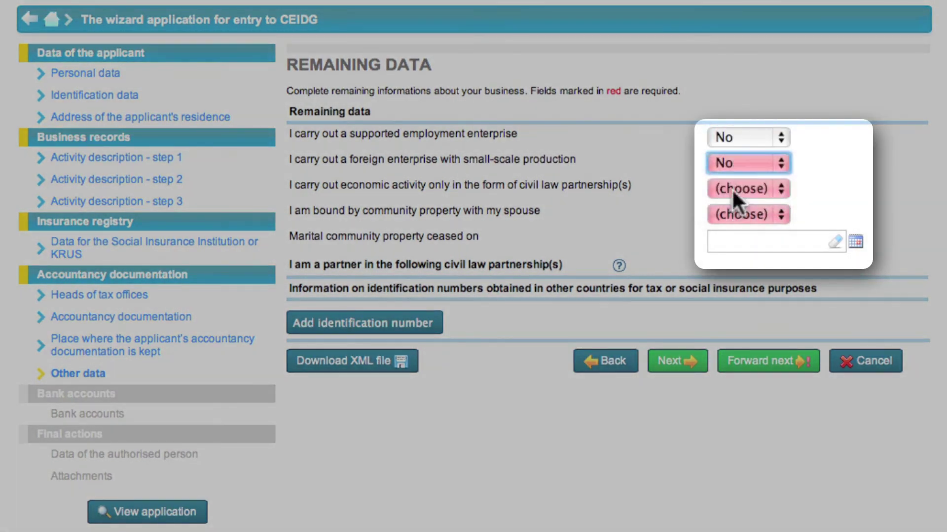
click(732, 189)
click(732, 223)
click(732, 213)
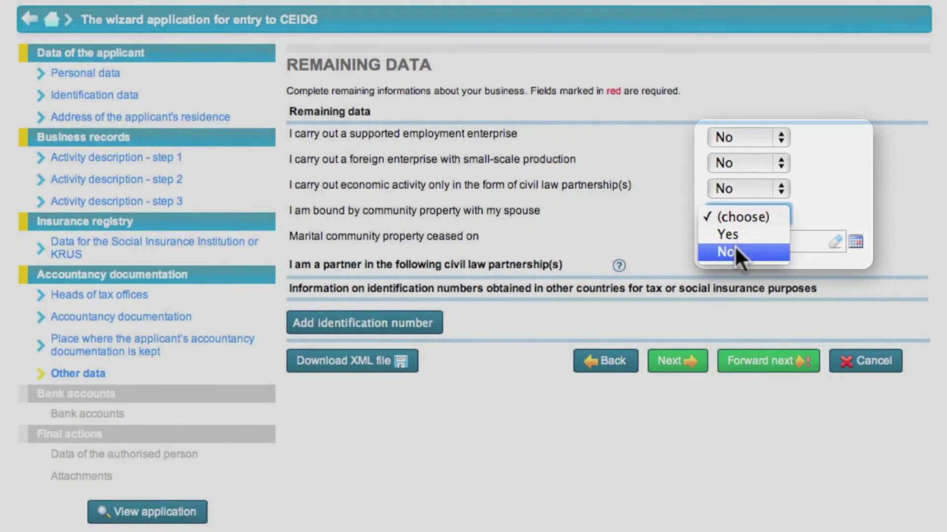
click(735, 247)
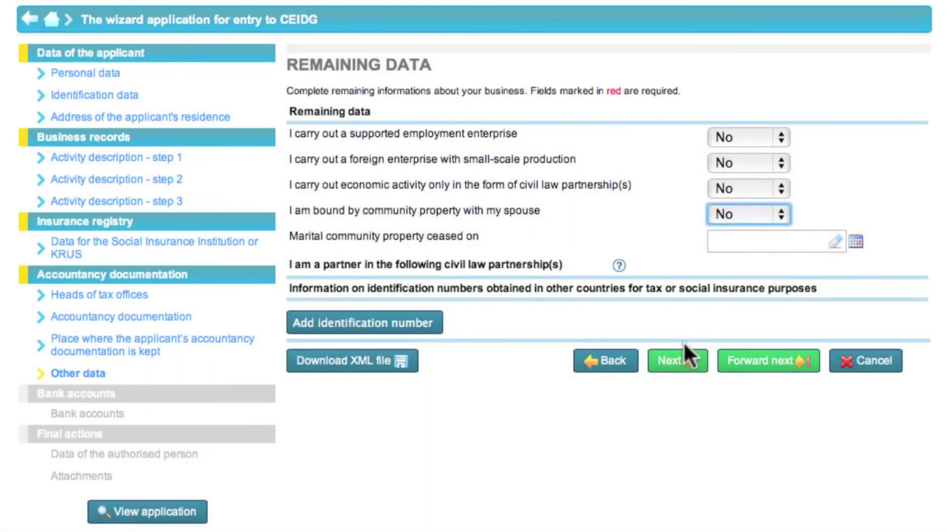
click(683, 364)
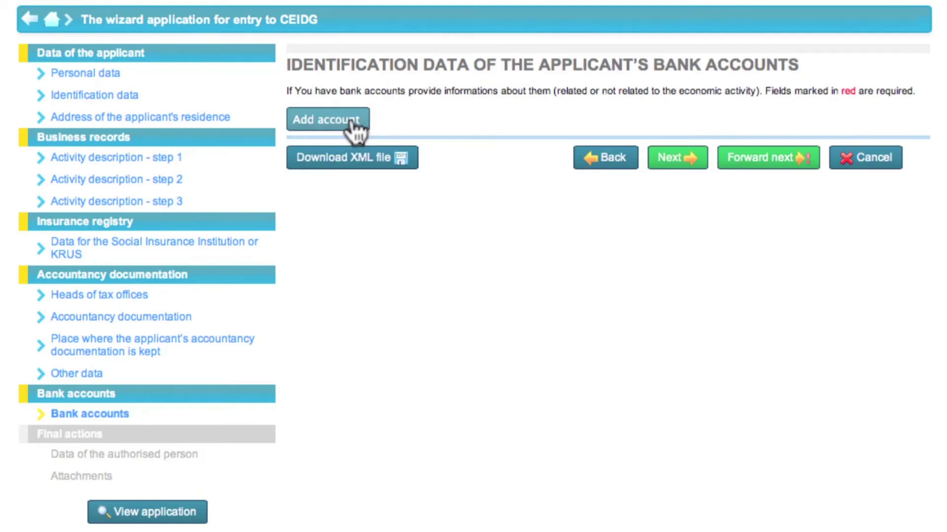
Add a bank account with its account number, country Polska (PL) and bank name 'Bank w Warszawie'.
click(353, 124)
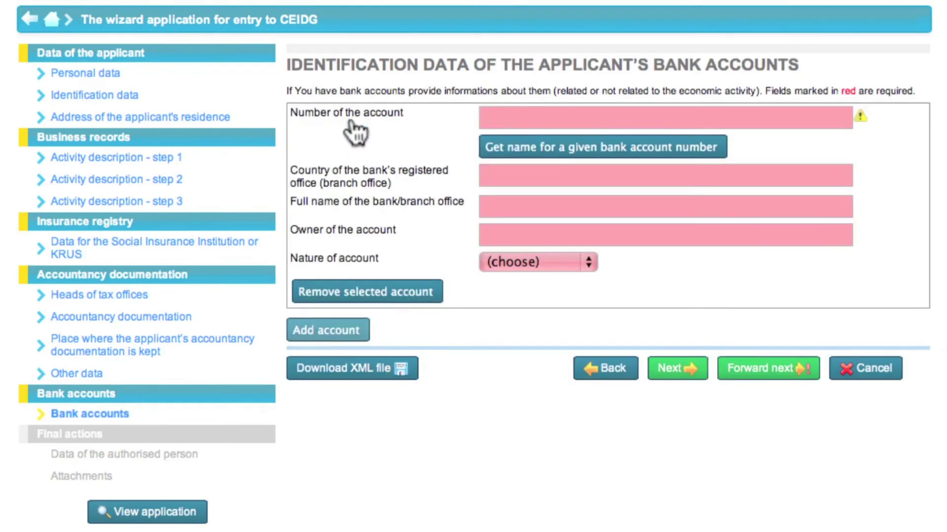
text(26000000)
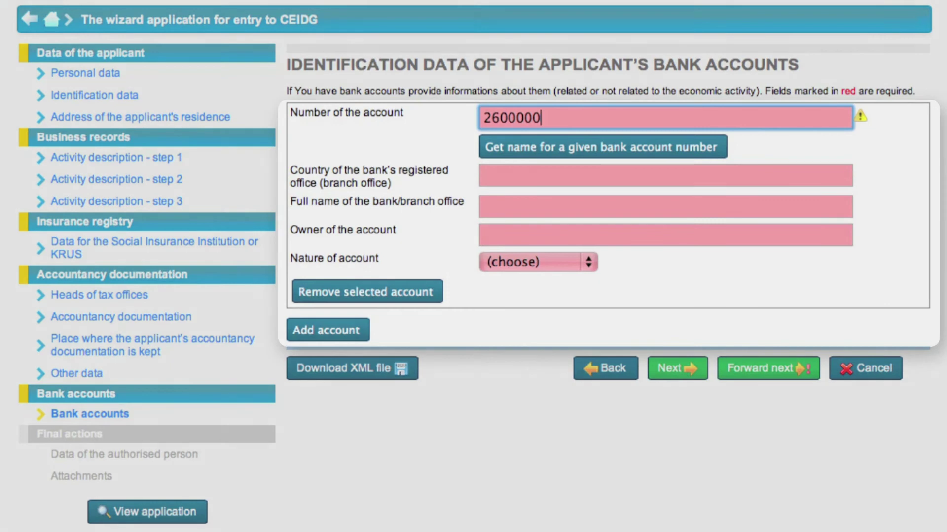
text(000000000000000000)
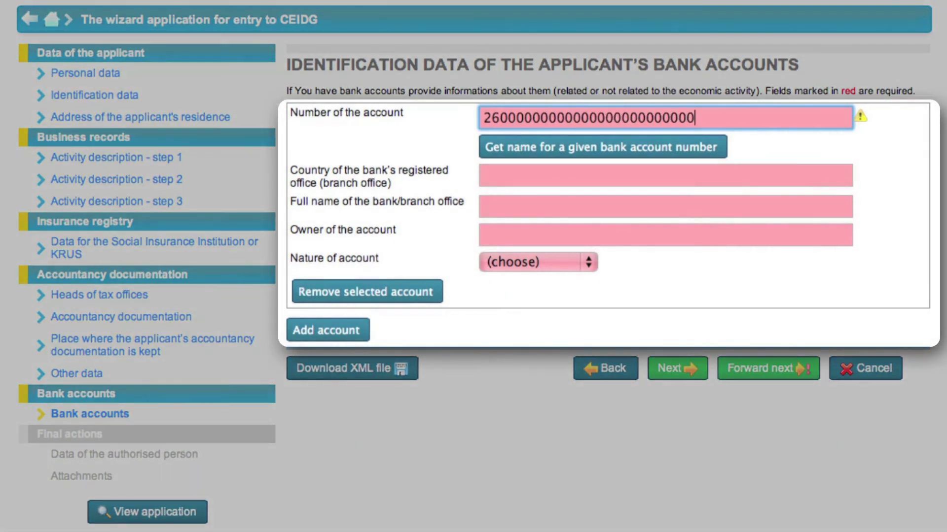
click(499, 176)
text(Pol)
key(Down)
key(Down)
key(Return)
click(490, 205)
text(Bank w Warszawie)
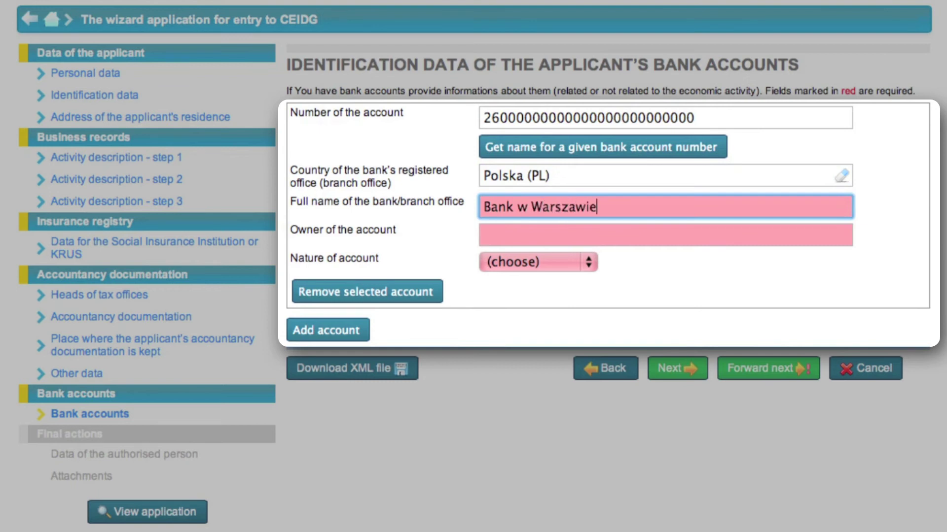
Enter the account owner's name, set the nature of account to Personal, and continue.
click(506, 232)
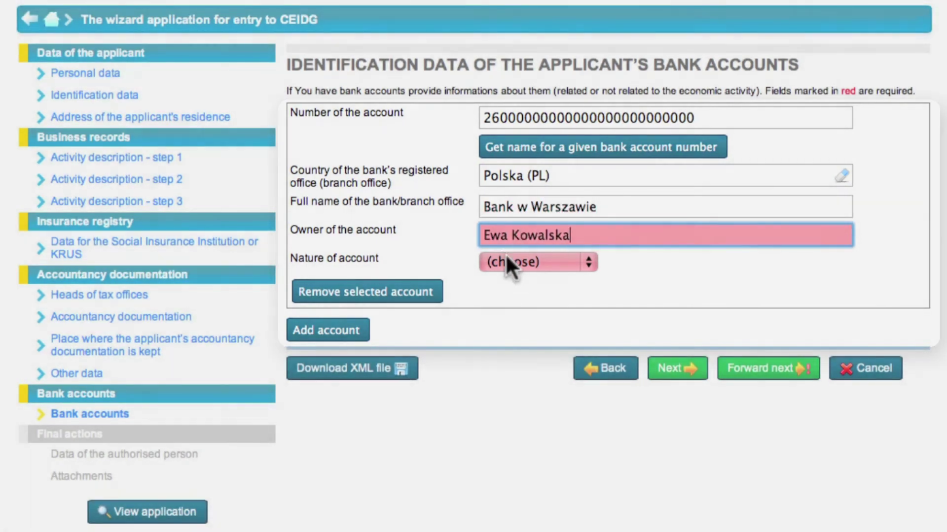
click(507, 262)
click(515, 312)
click(662, 375)
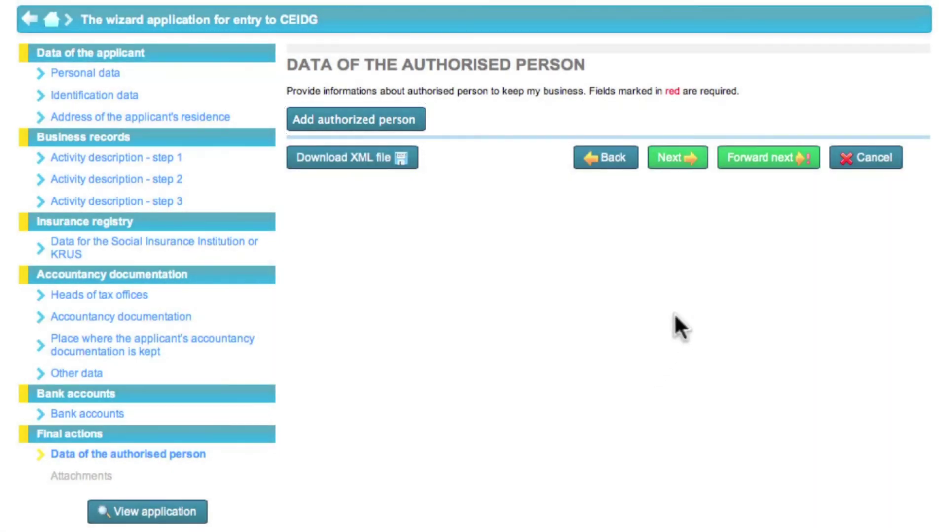
Skip the authorised person and attachments steps, proceeding to verification before signature.
click(692, 164)
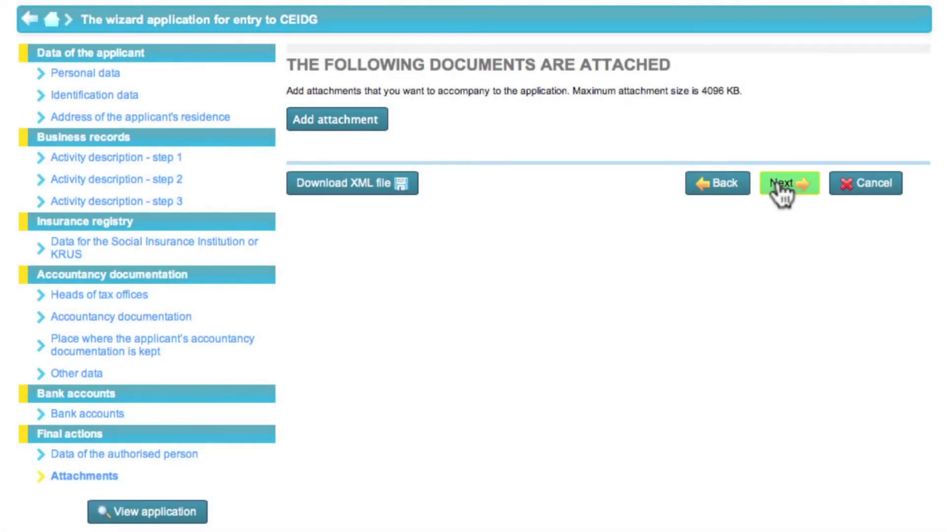
click(777, 183)
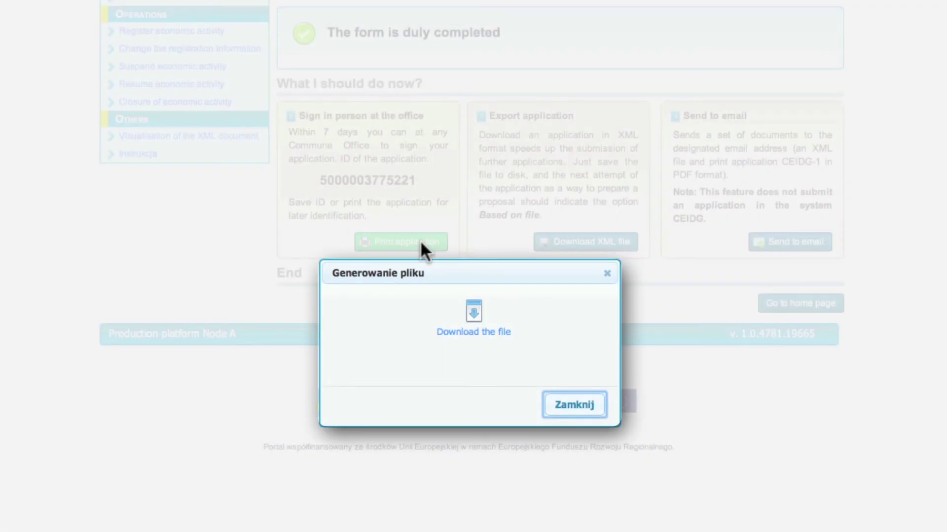
Download the generated printable application file from the file-generation dialog.
click(472, 332)
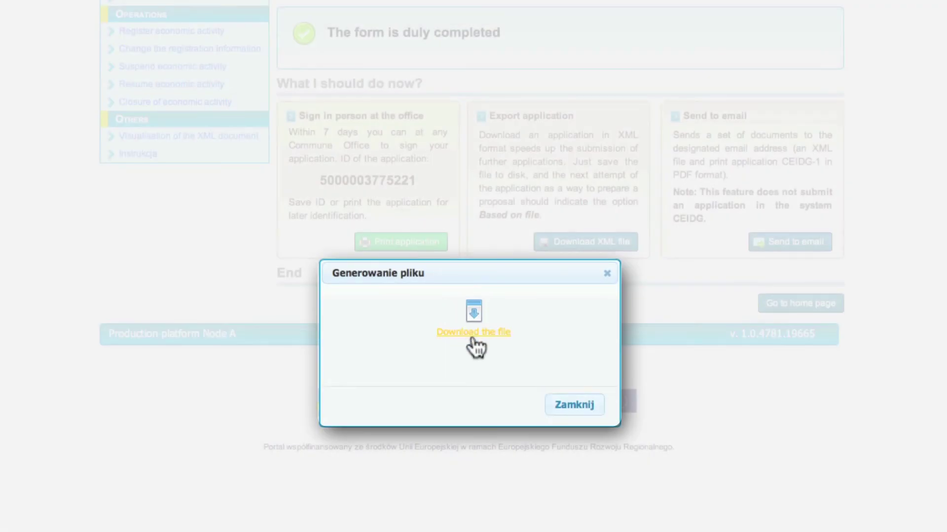